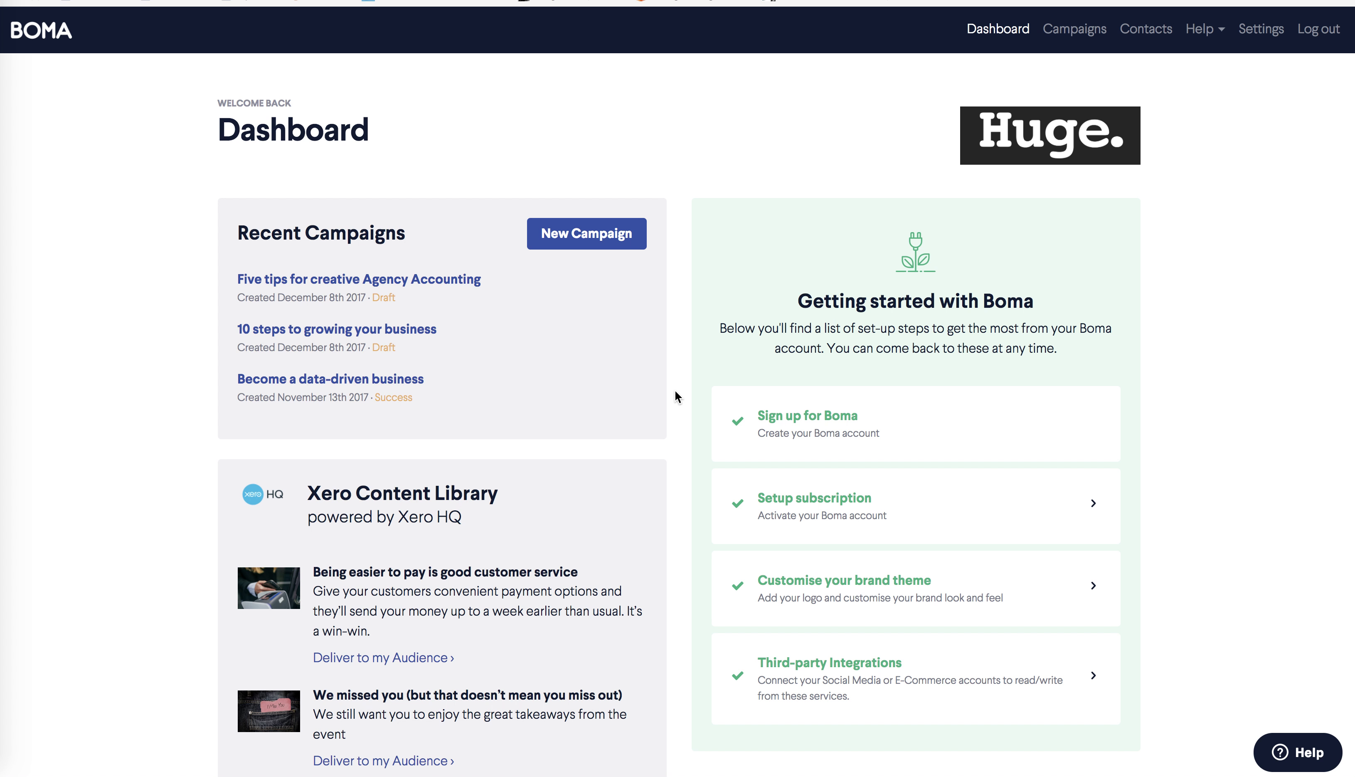
Scroll the Dashboard and open the full Xero content library.
scroll(675, 396, down, 5)
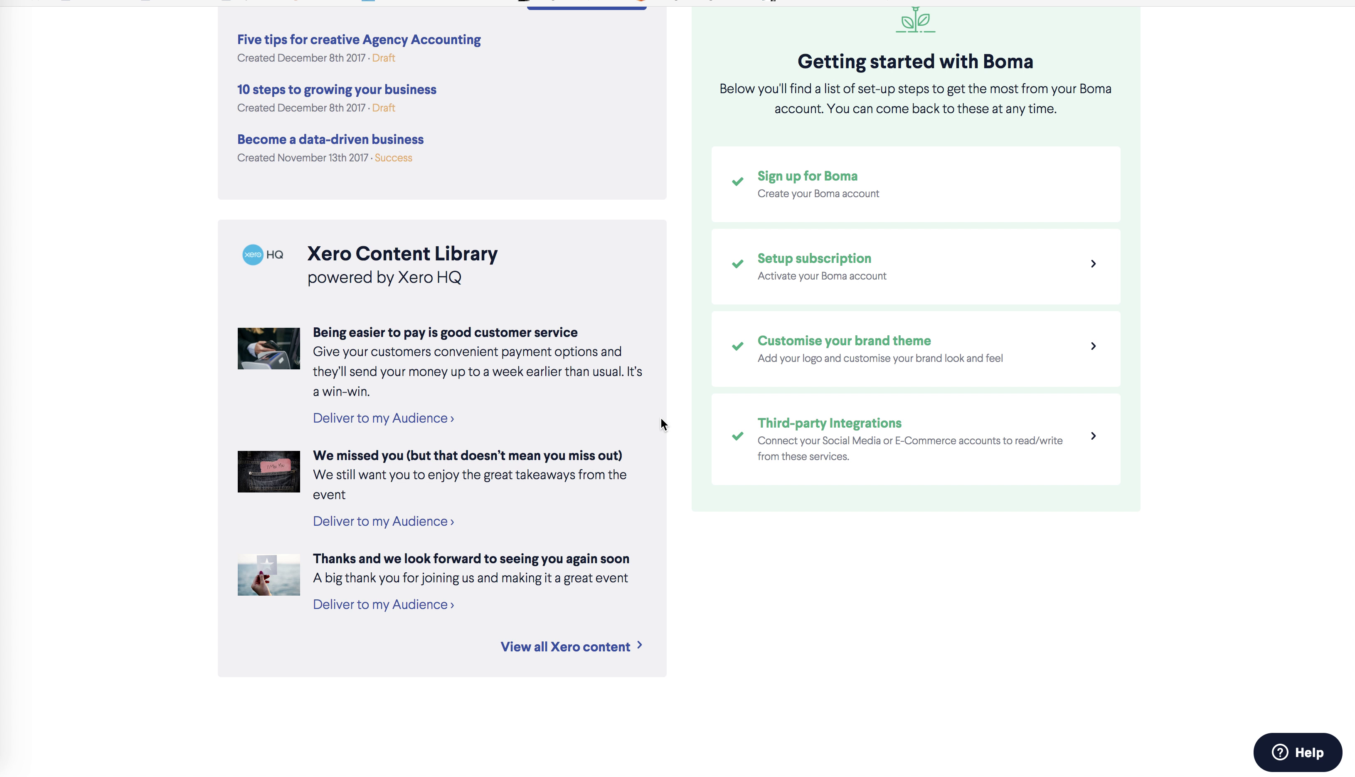
click(619, 648)
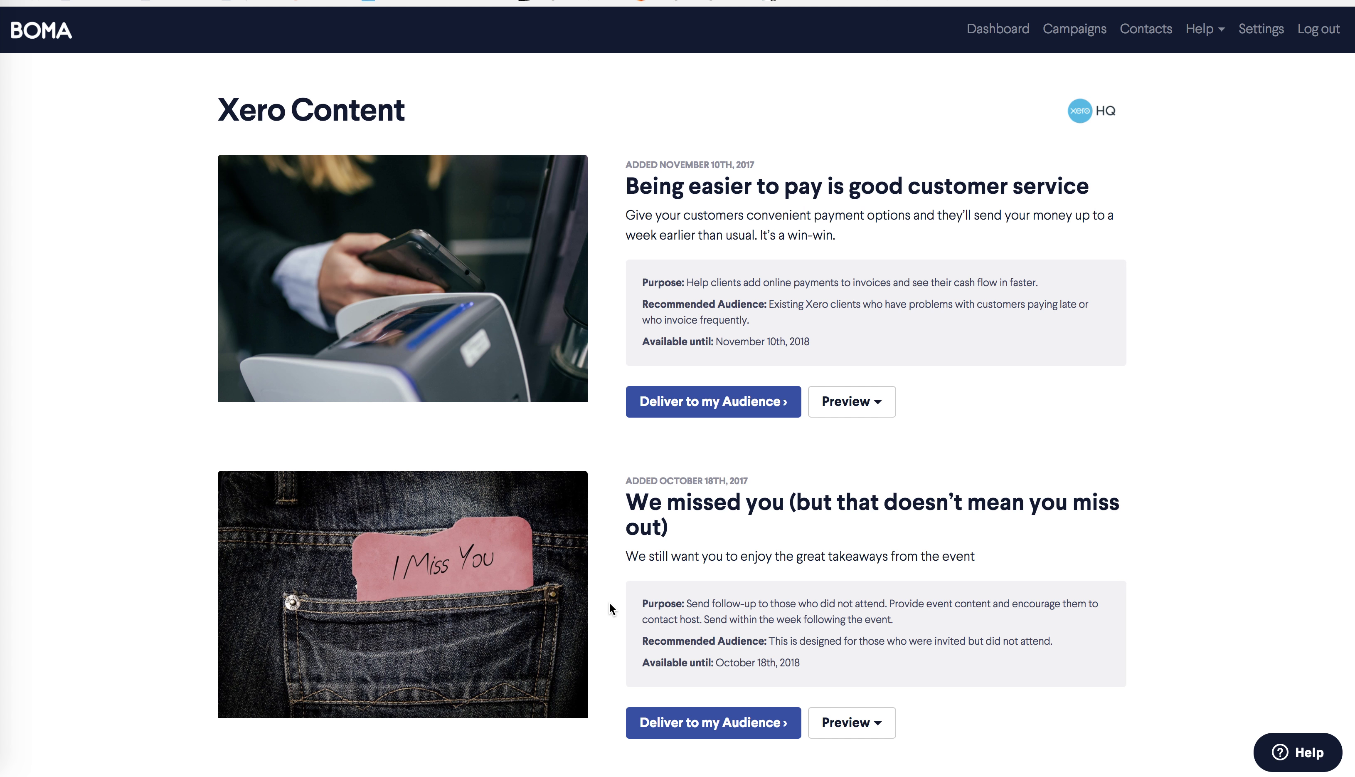
scroll(610, 602, down, 10)
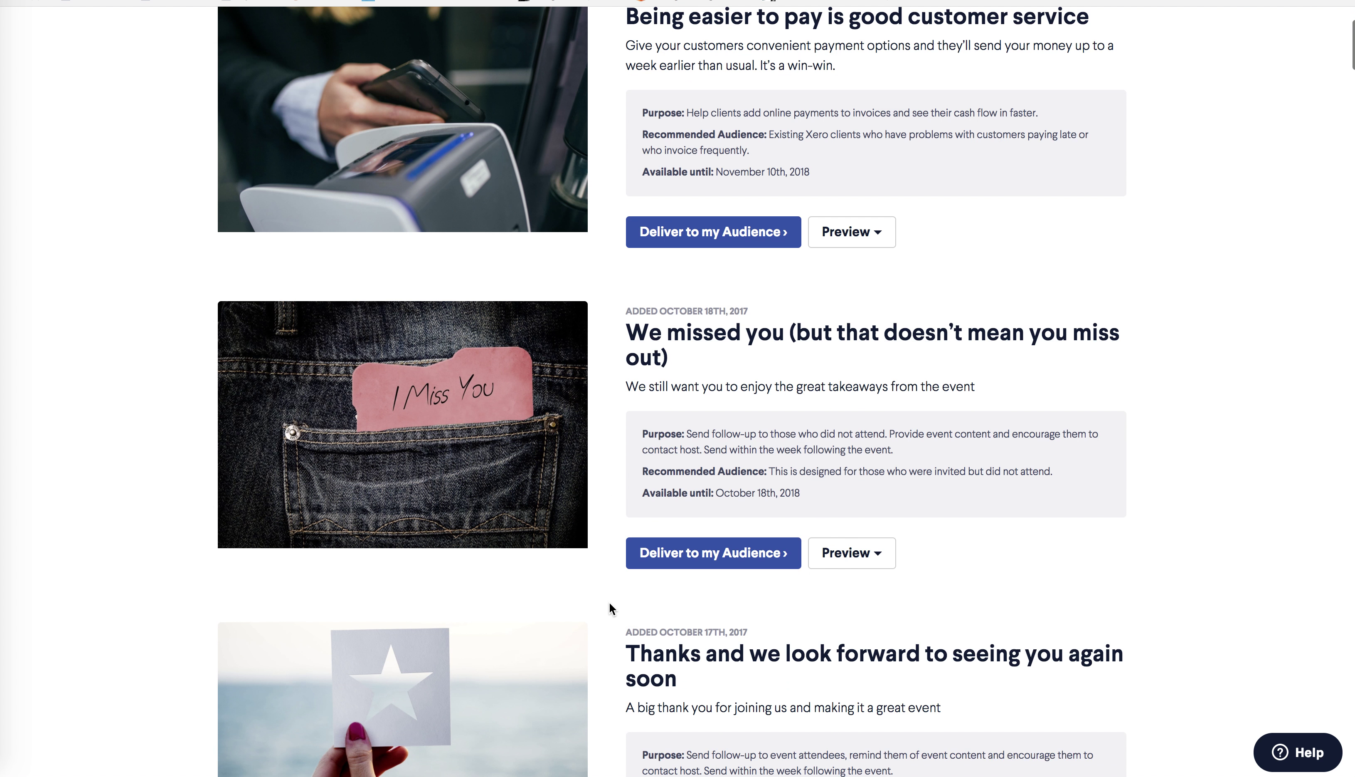
scroll(610, 603, down, 15)
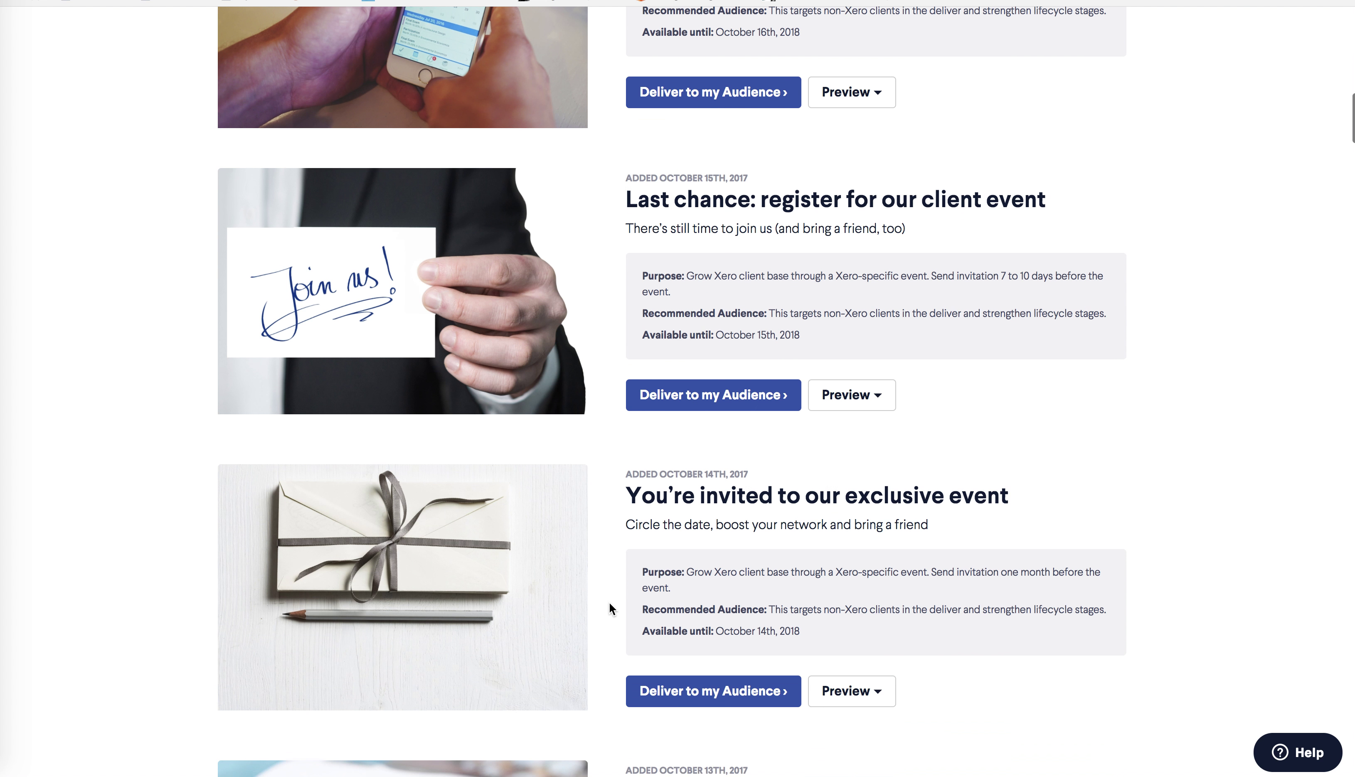
scroll(609, 603, down, 12)
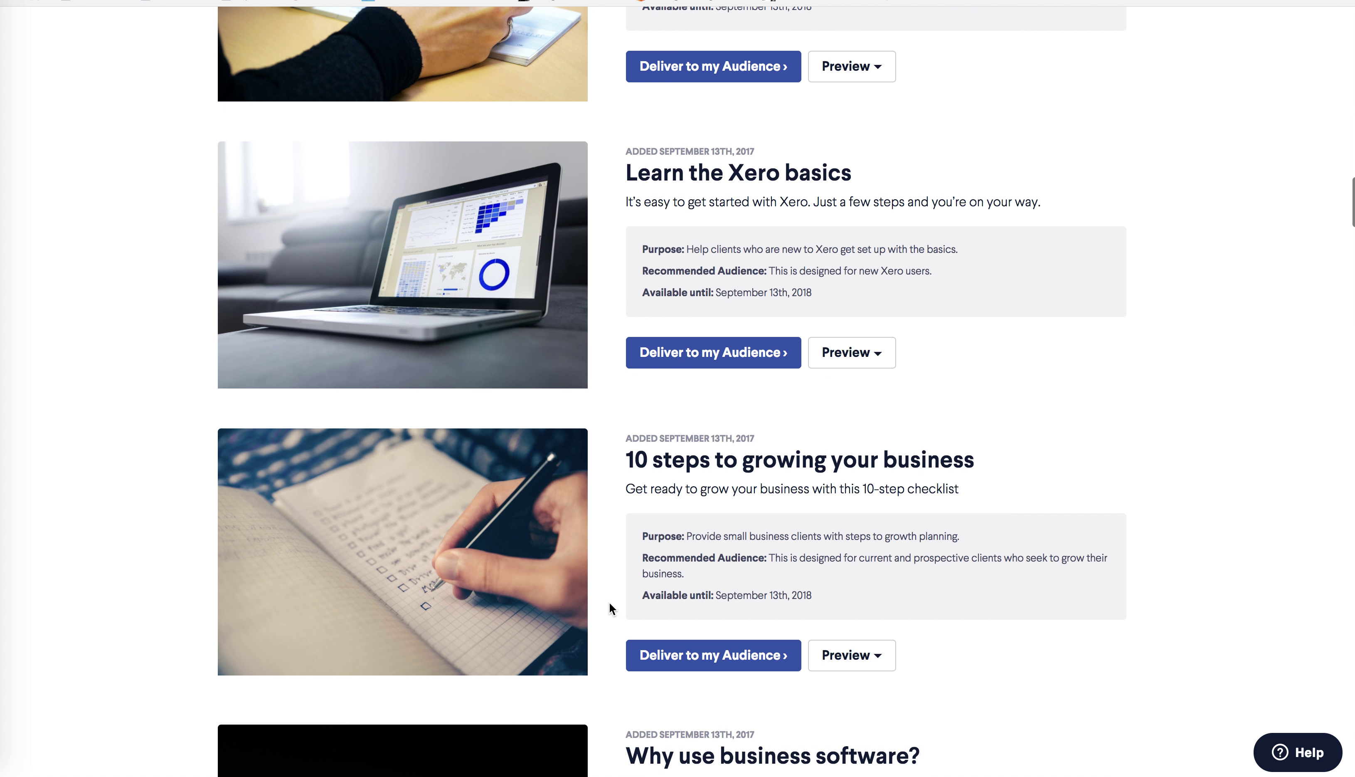
scroll(609, 603, down, 8)
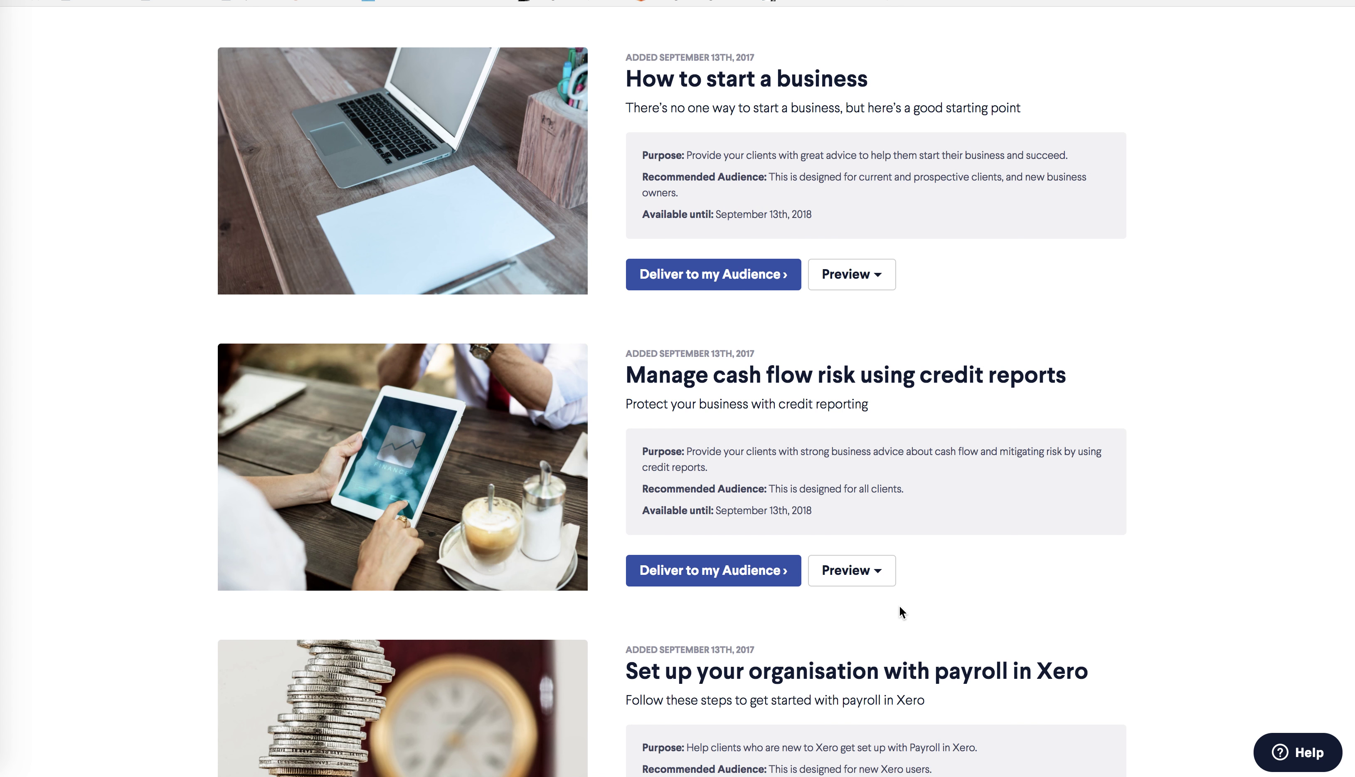
Preview the 'Manage cash flow risk using credit reports' article as an email, then deliver it to your audience.
click(881, 574)
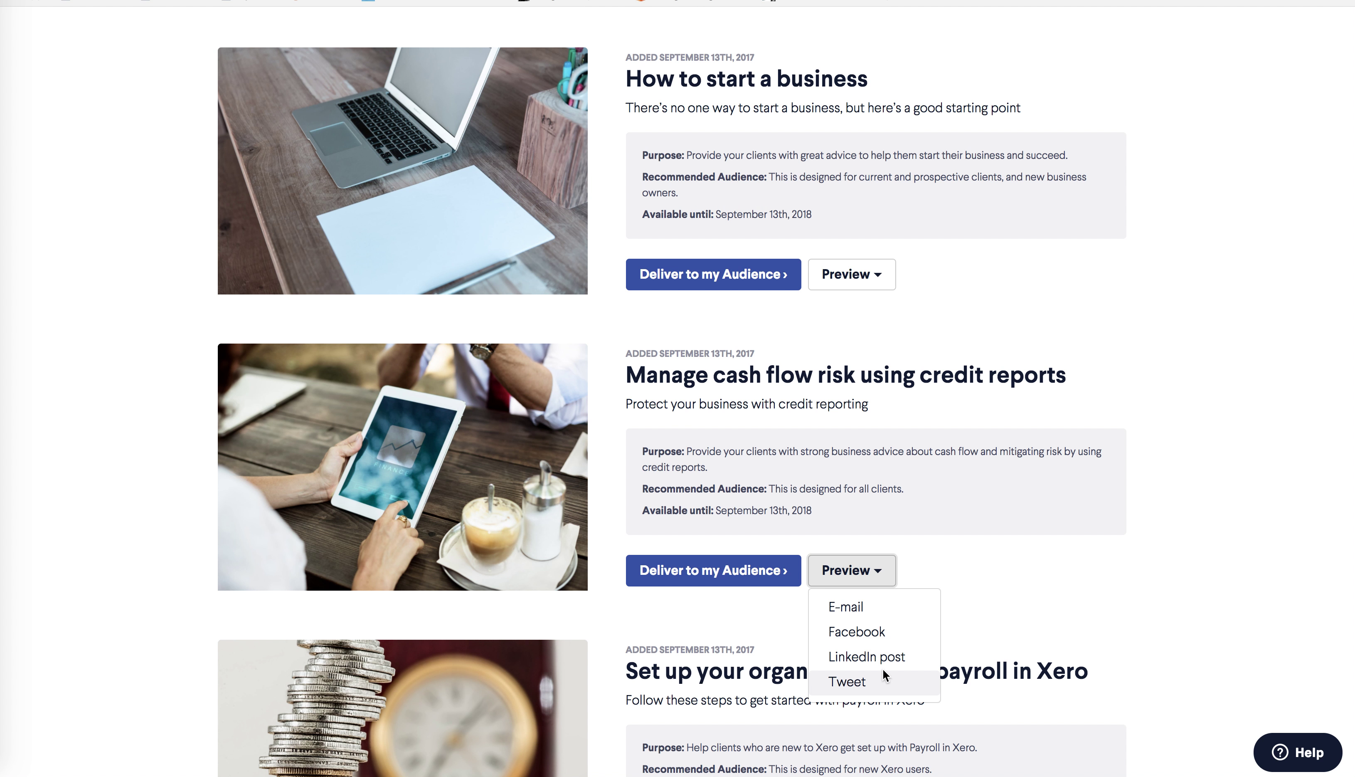
click(854, 607)
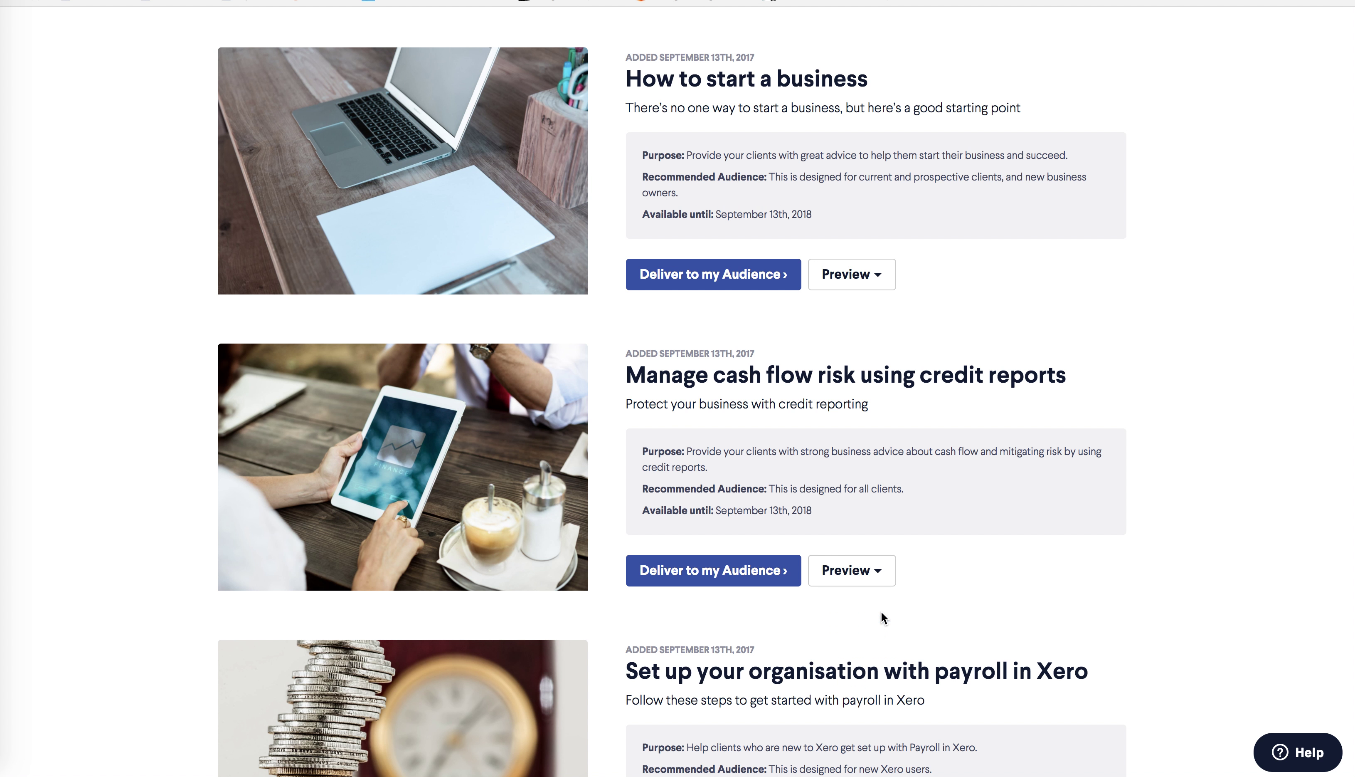
scroll(817, 513, down, 6)
click(769, 569)
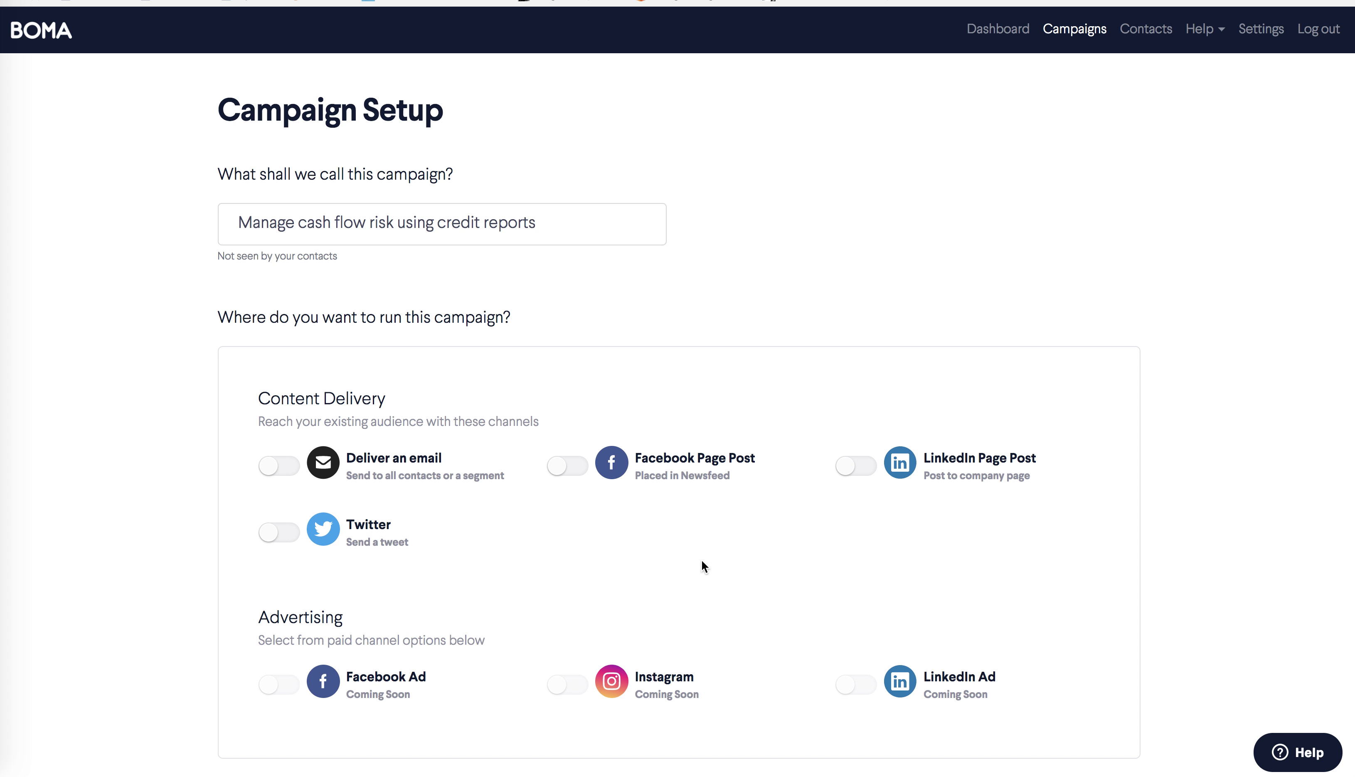
Turn on email delivery for the campaign and save the channel choice.
click(287, 469)
scroll(903, 613, down, 3)
click(1021, 674)
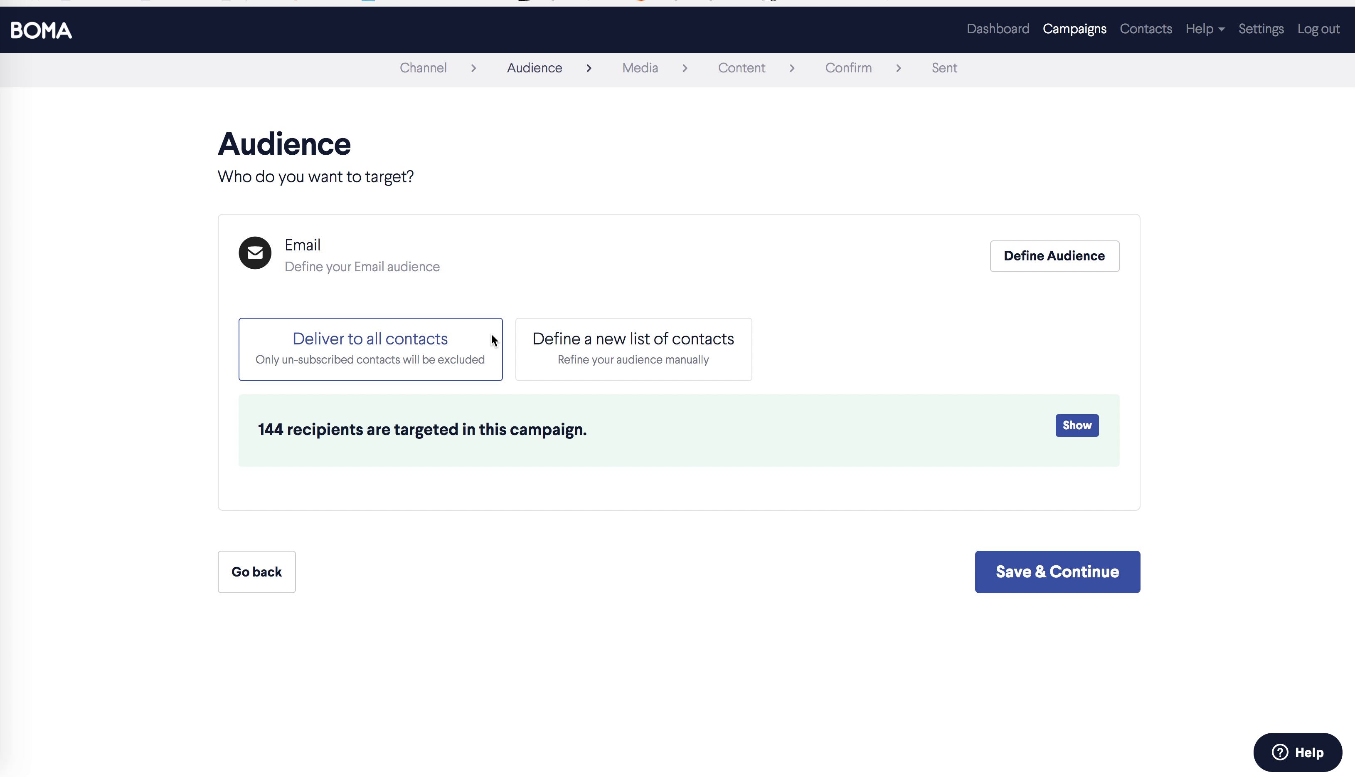
Define a new contact list that includes only contacts tagged 'trade'.
click(528, 334)
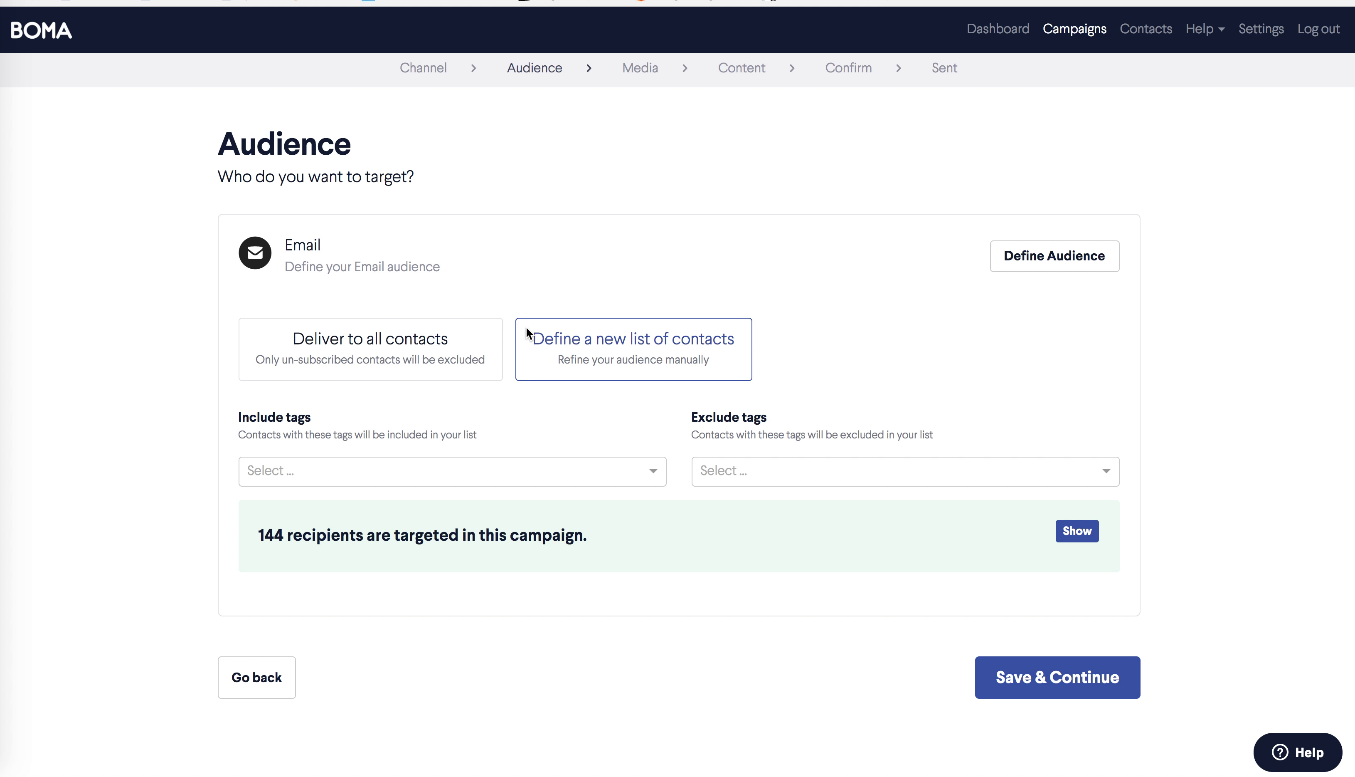
click(814, 467)
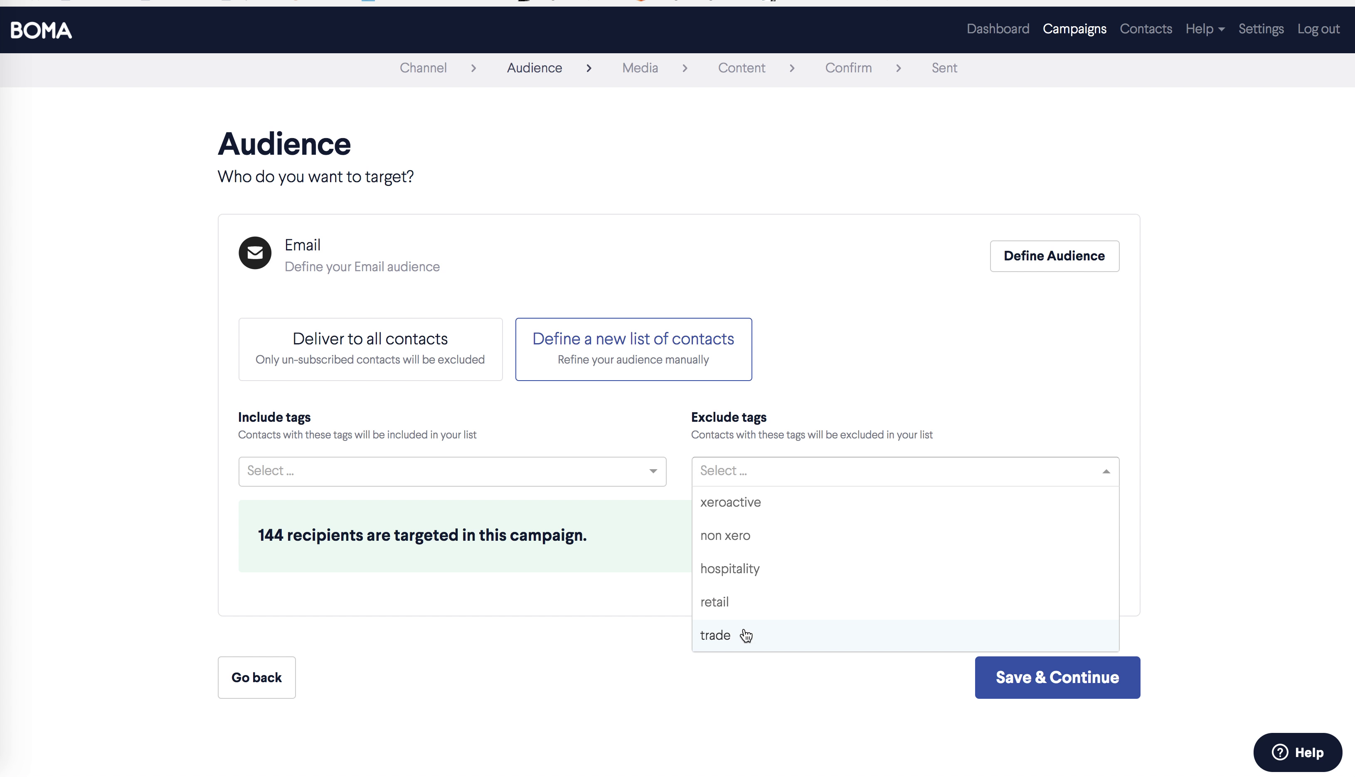
click(636, 625)
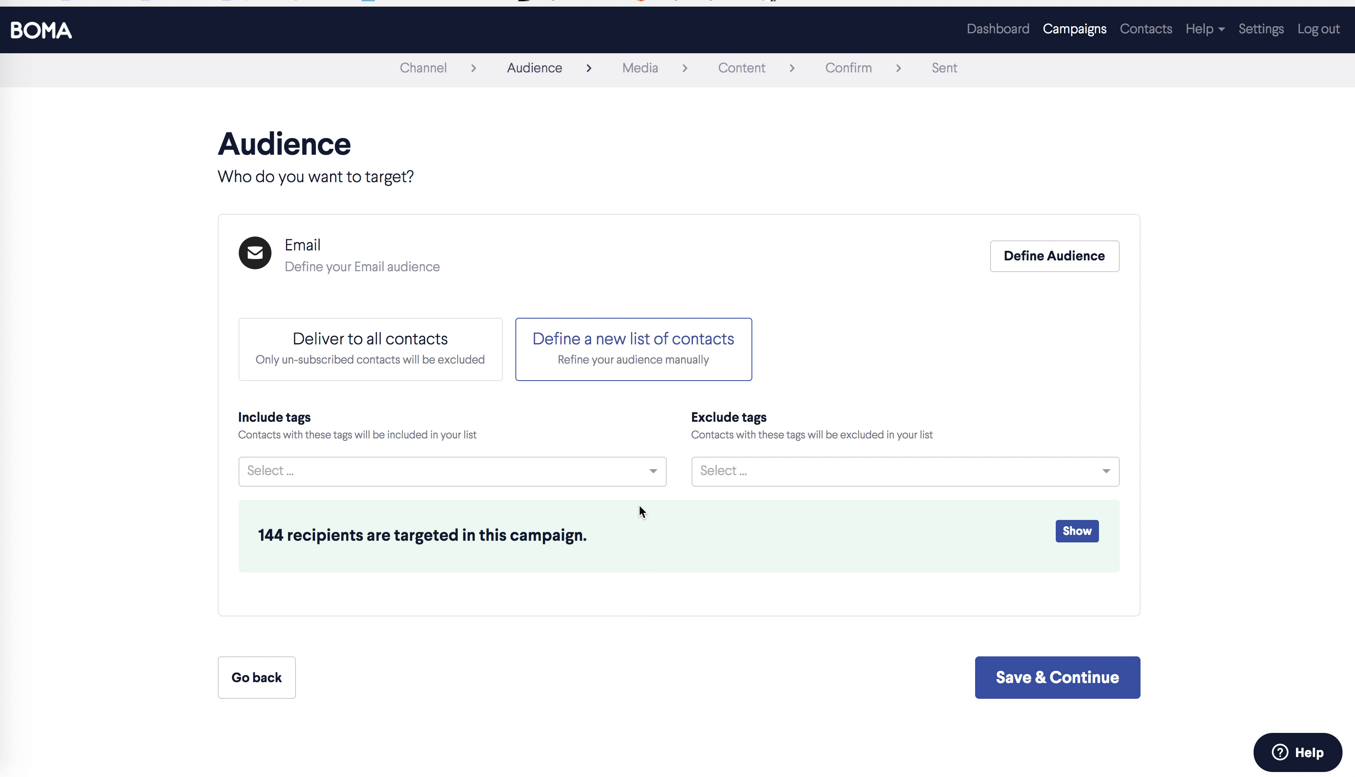
click(632, 473)
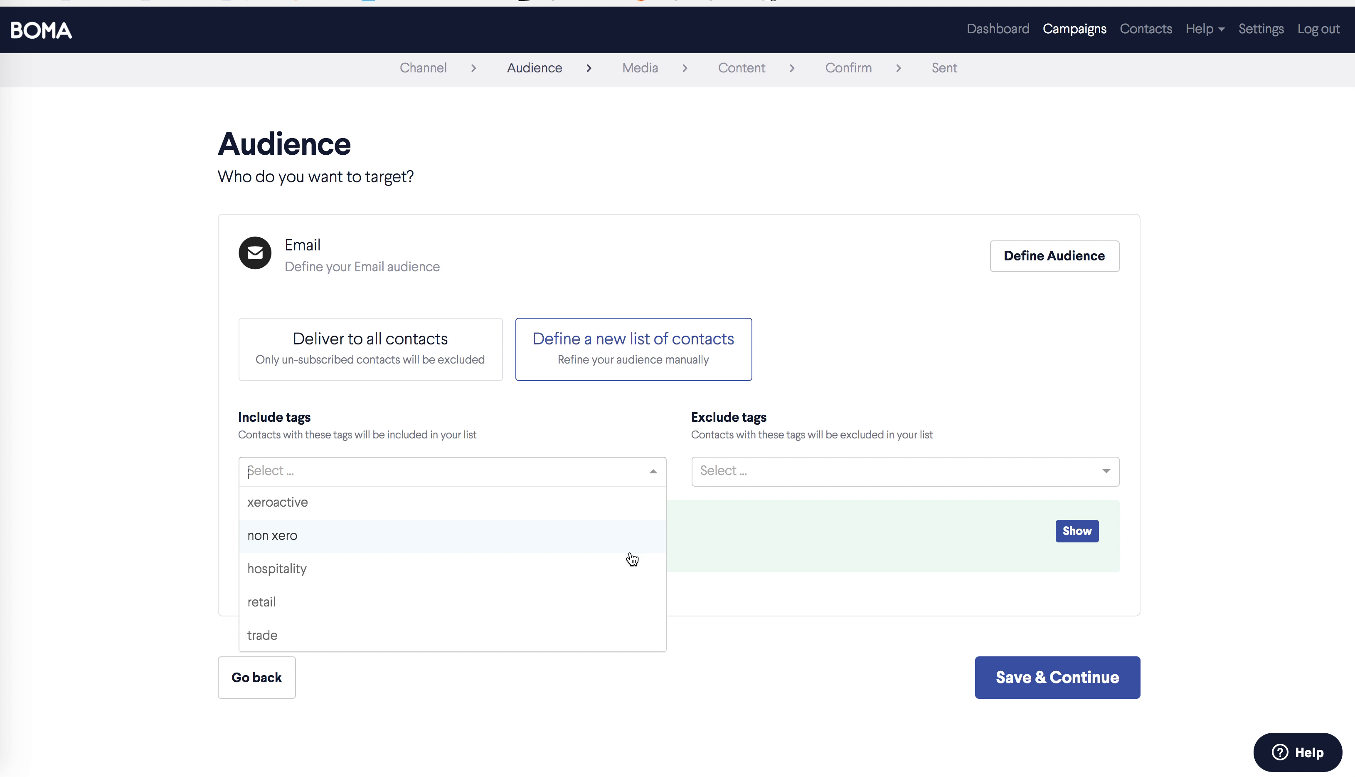
click(617, 638)
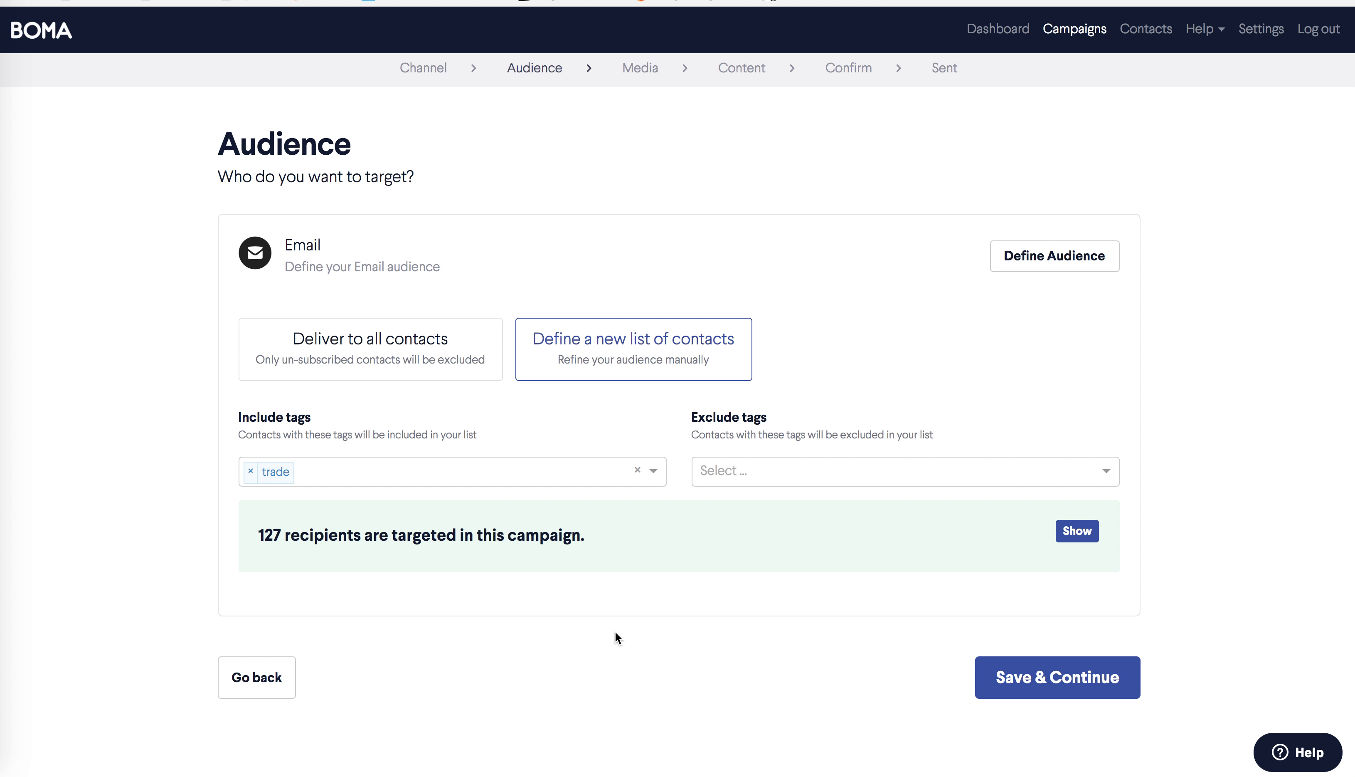
Check the 127 targeted recipients and save the audience.
click(1068, 532)
scroll(1012, 538, down, 3)
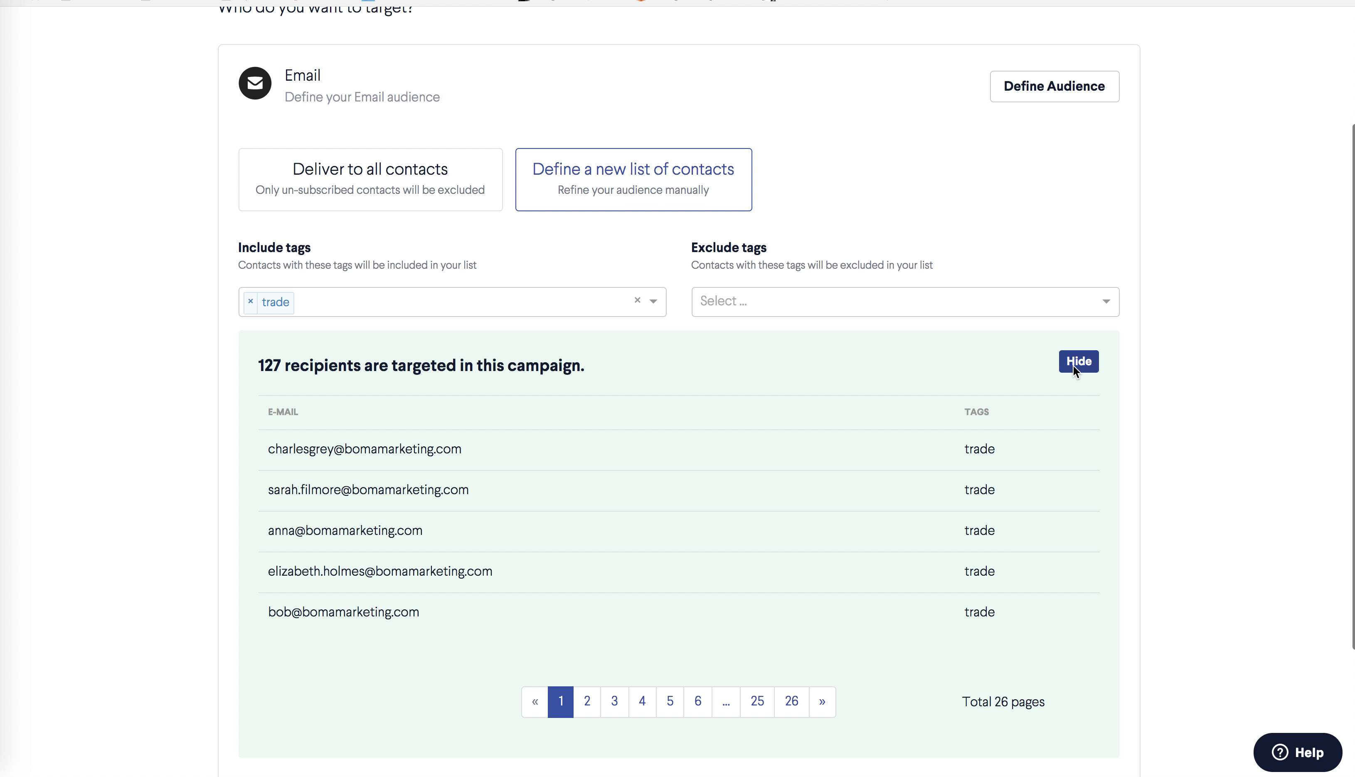
click(1073, 365)
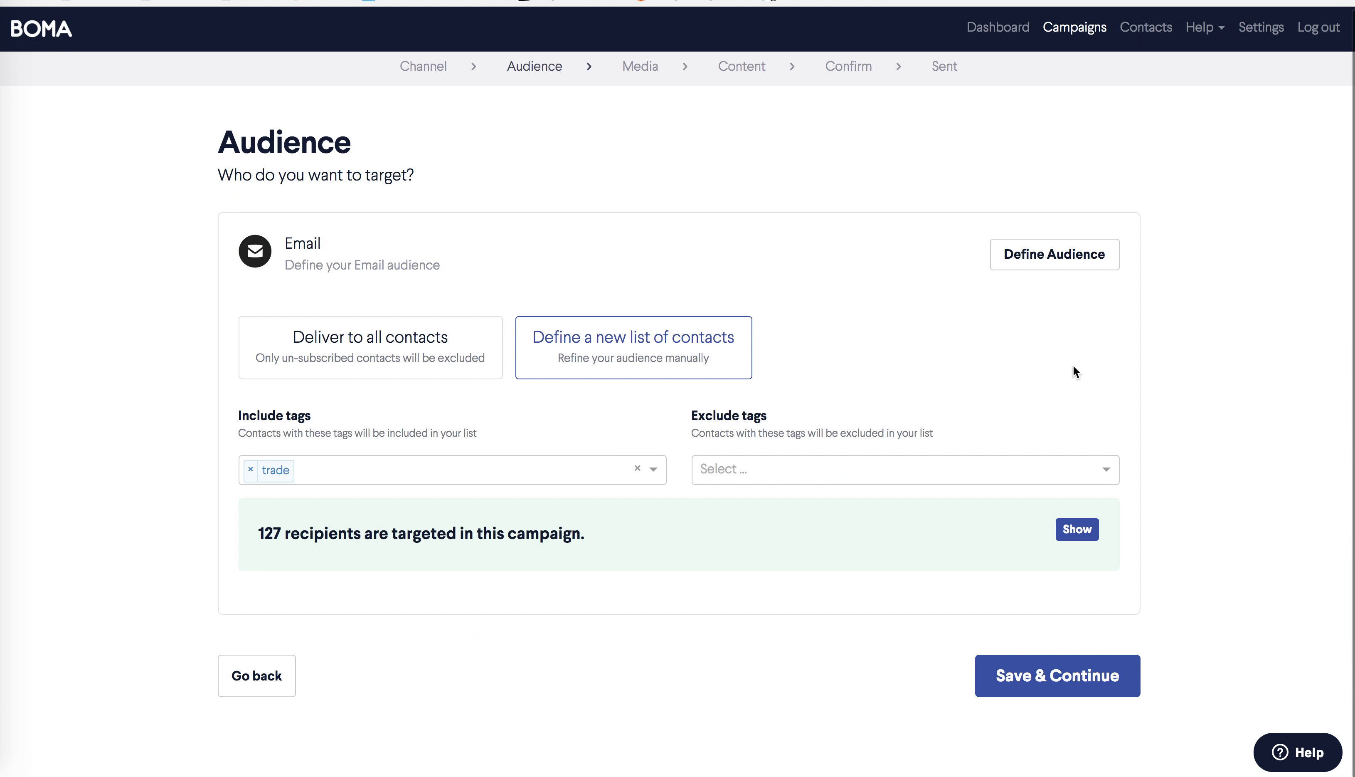
click(1075, 670)
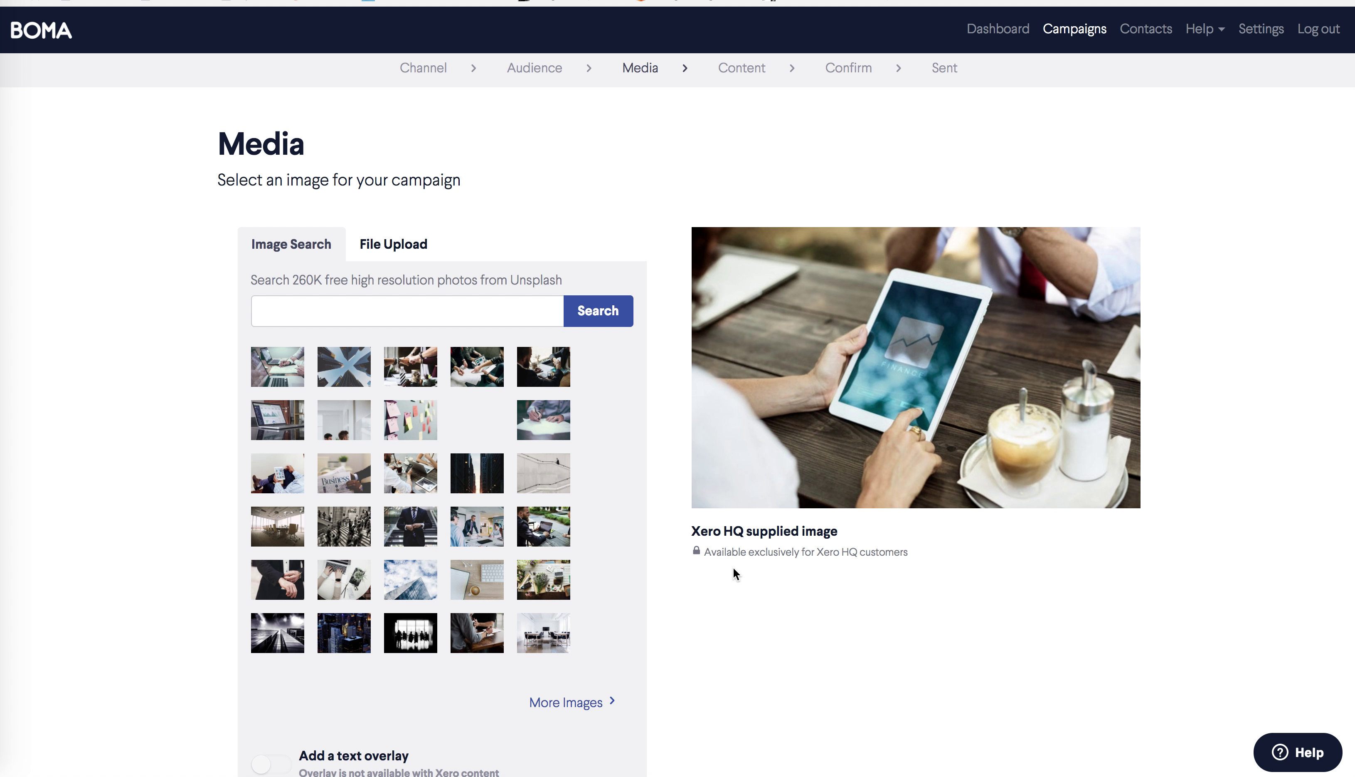
Search the Unsplash library for 'cash' and pick the cash-register photo.
click(381, 242)
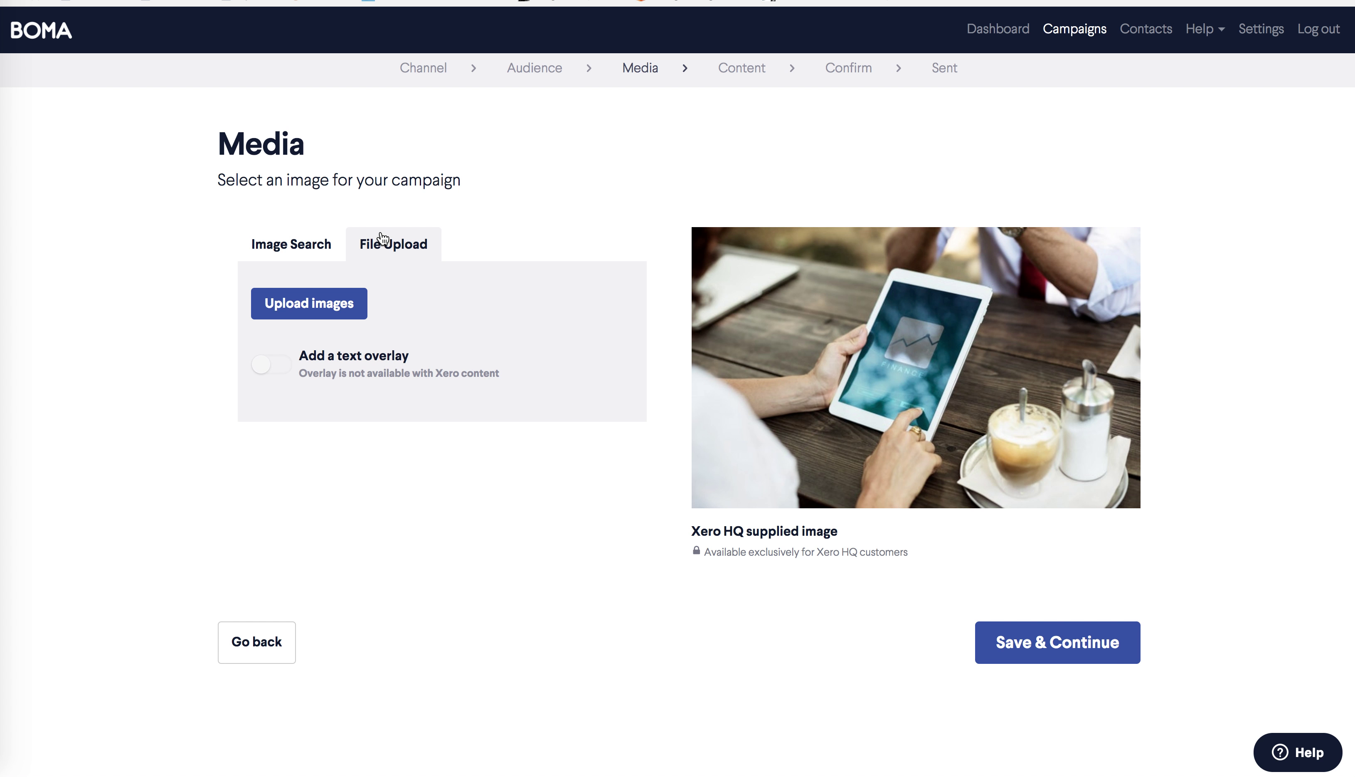
click(325, 242)
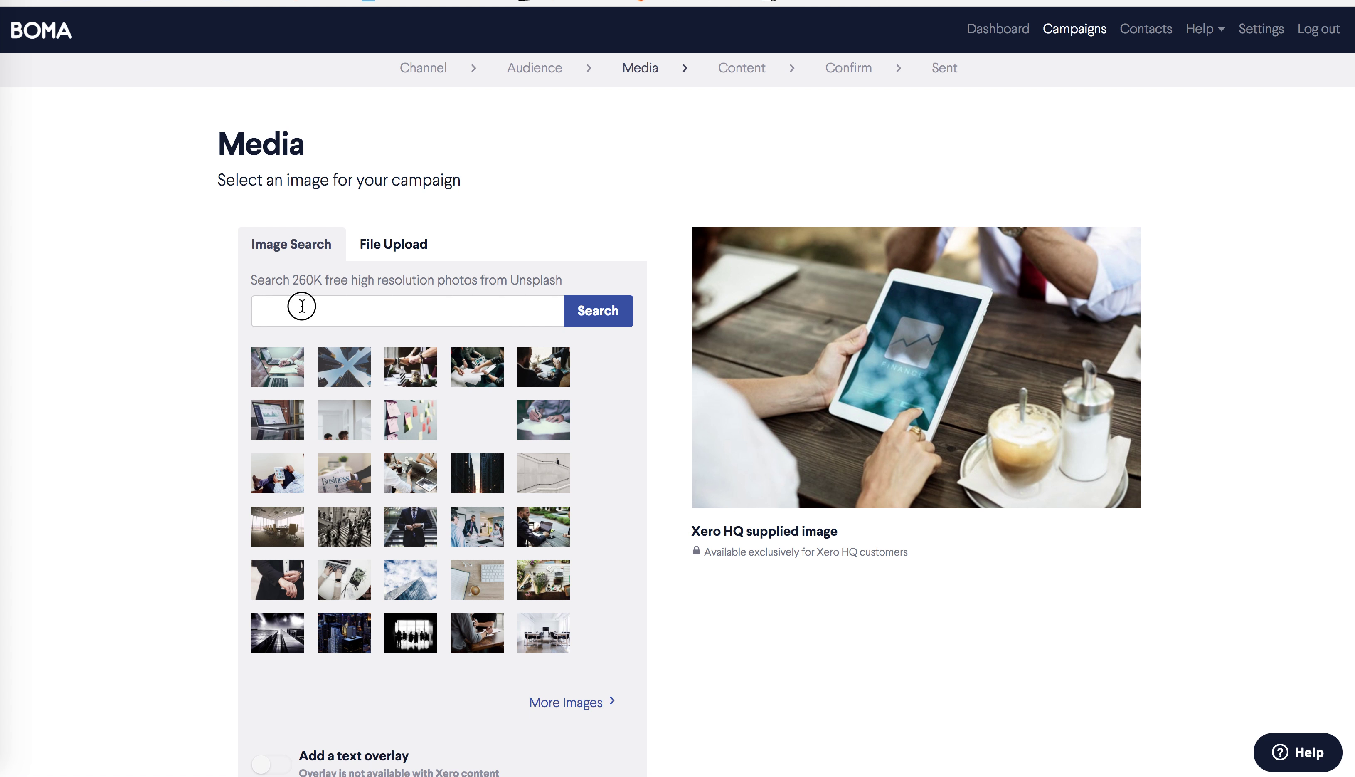
click(302, 305)
text(cash)
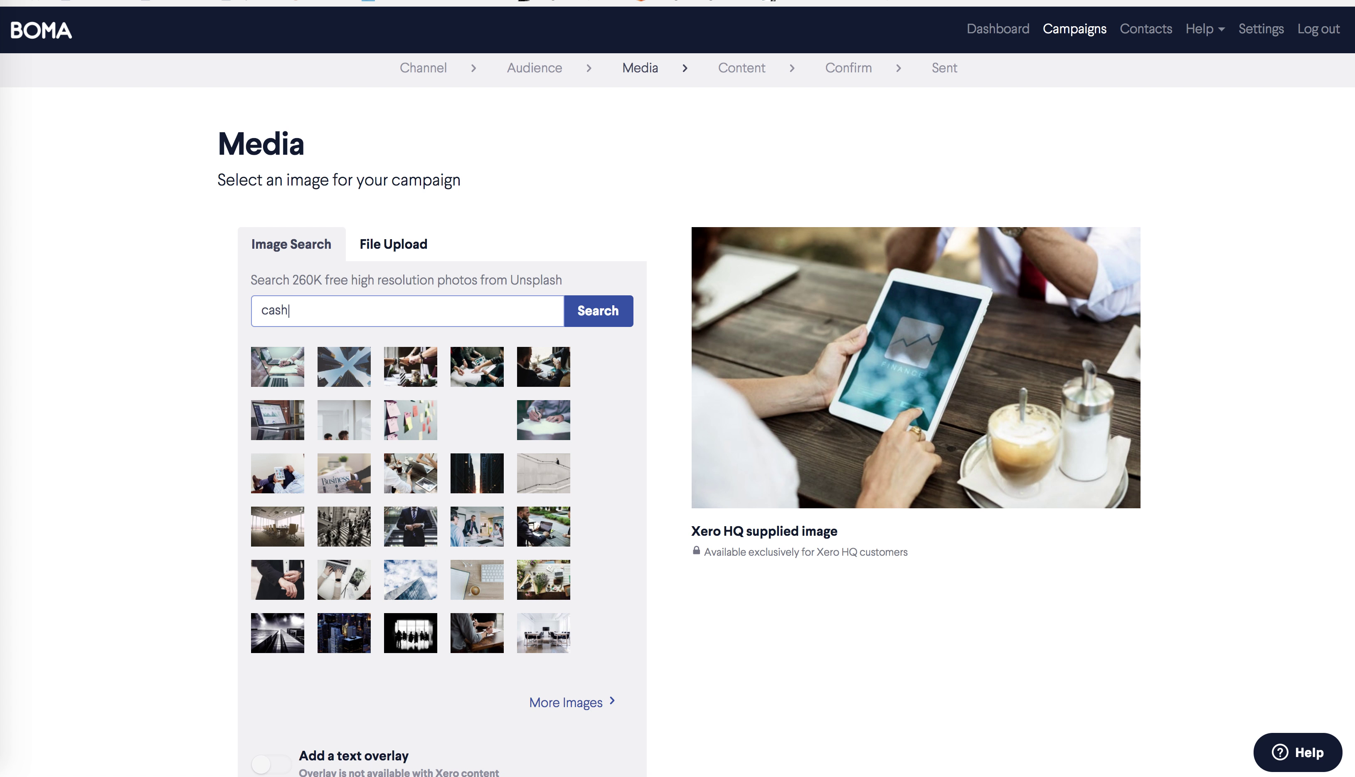
click(573, 313)
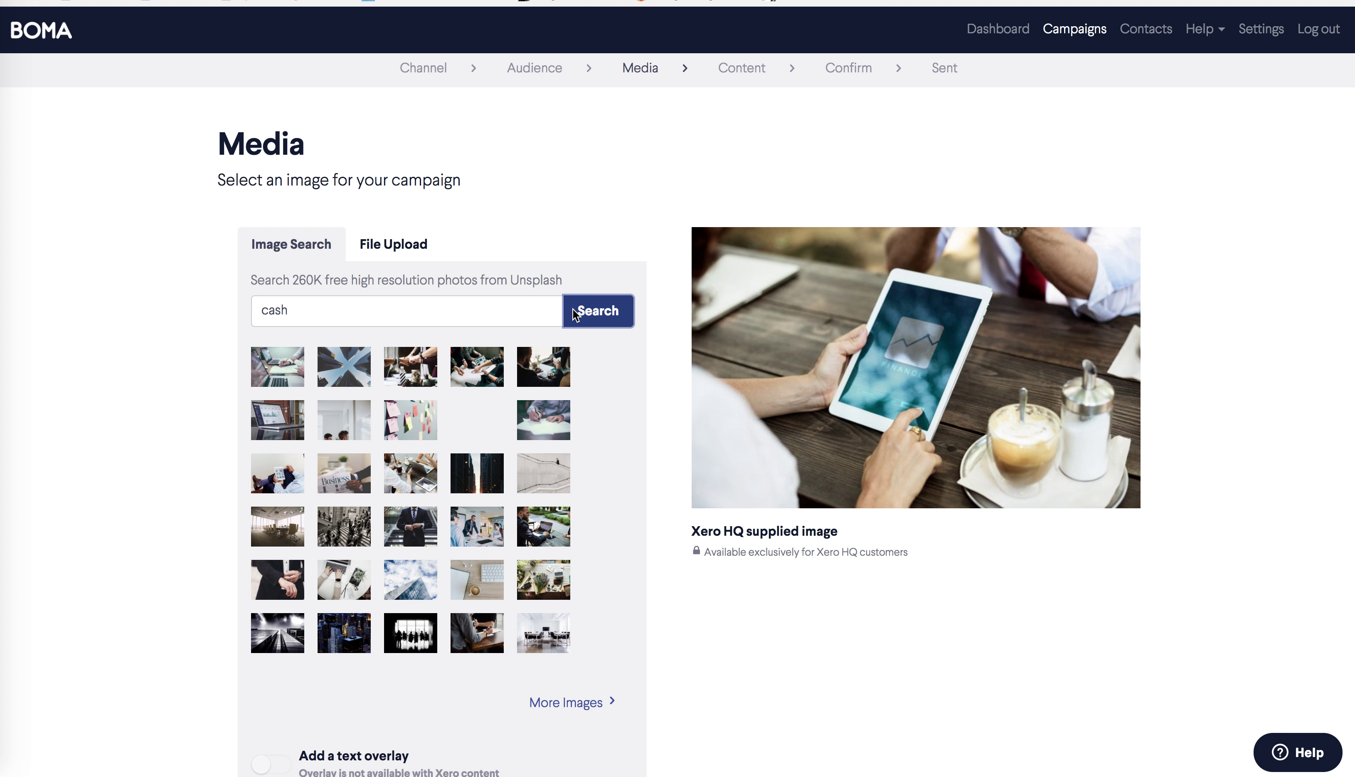
click(275, 421)
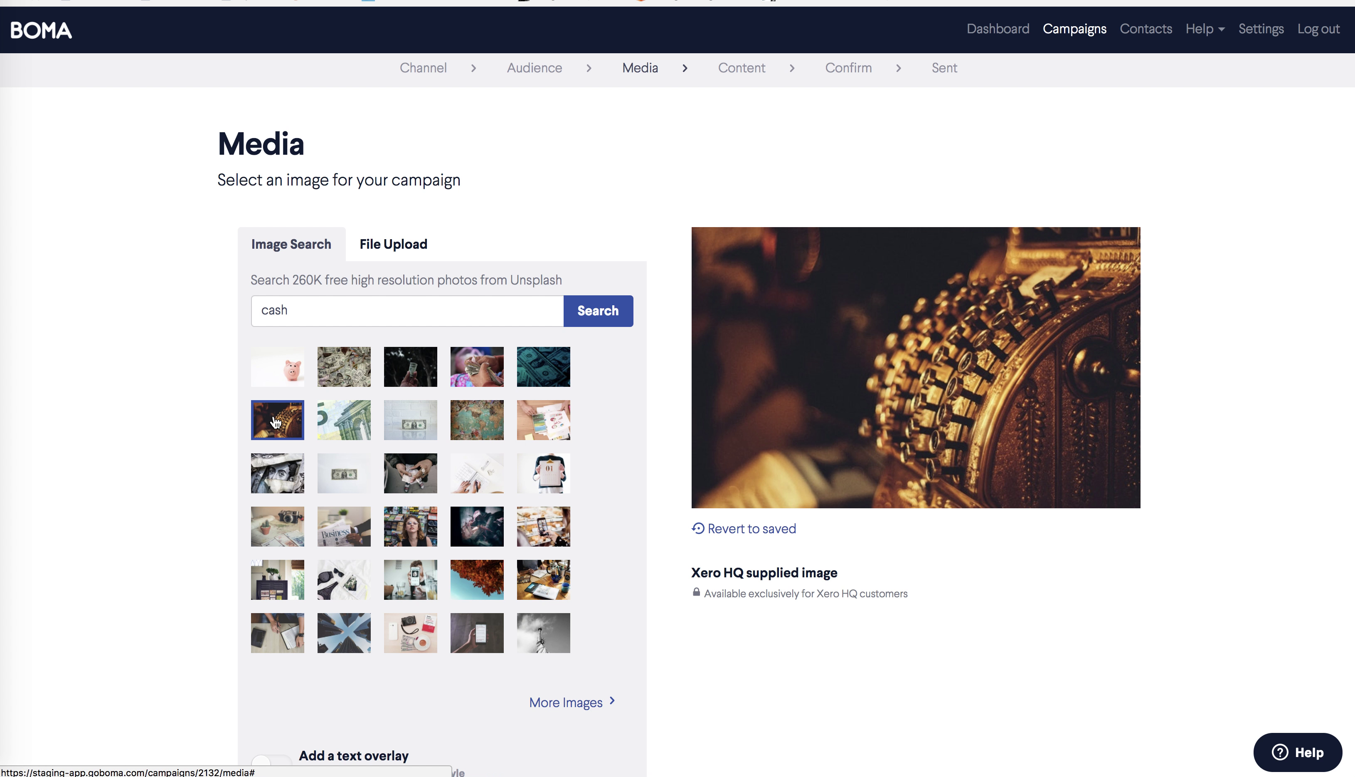
Add a 'Cash Mangement' text overlay to the photo with theme Four.
scroll(243, 442, down, 3)
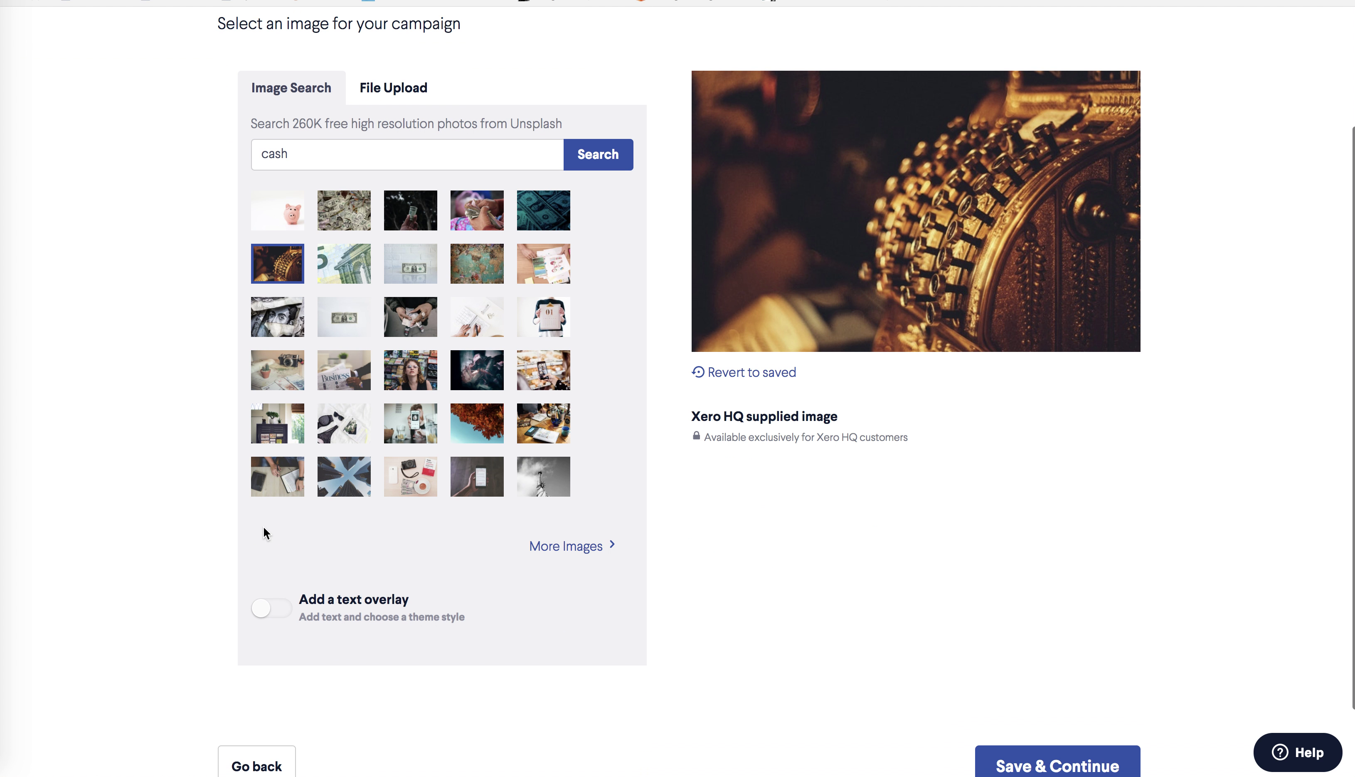
click(282, 608)
click(286, 724)
text(Cash M)
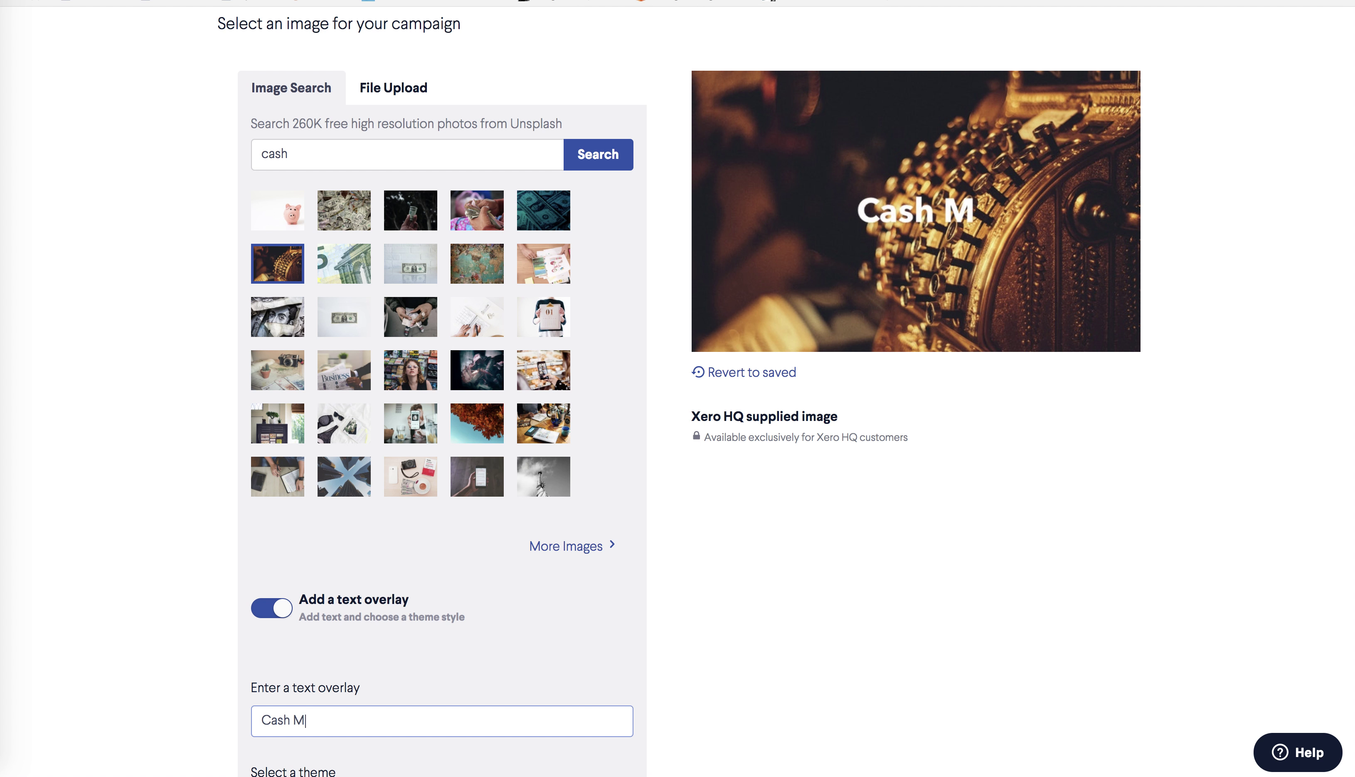
text(angement)
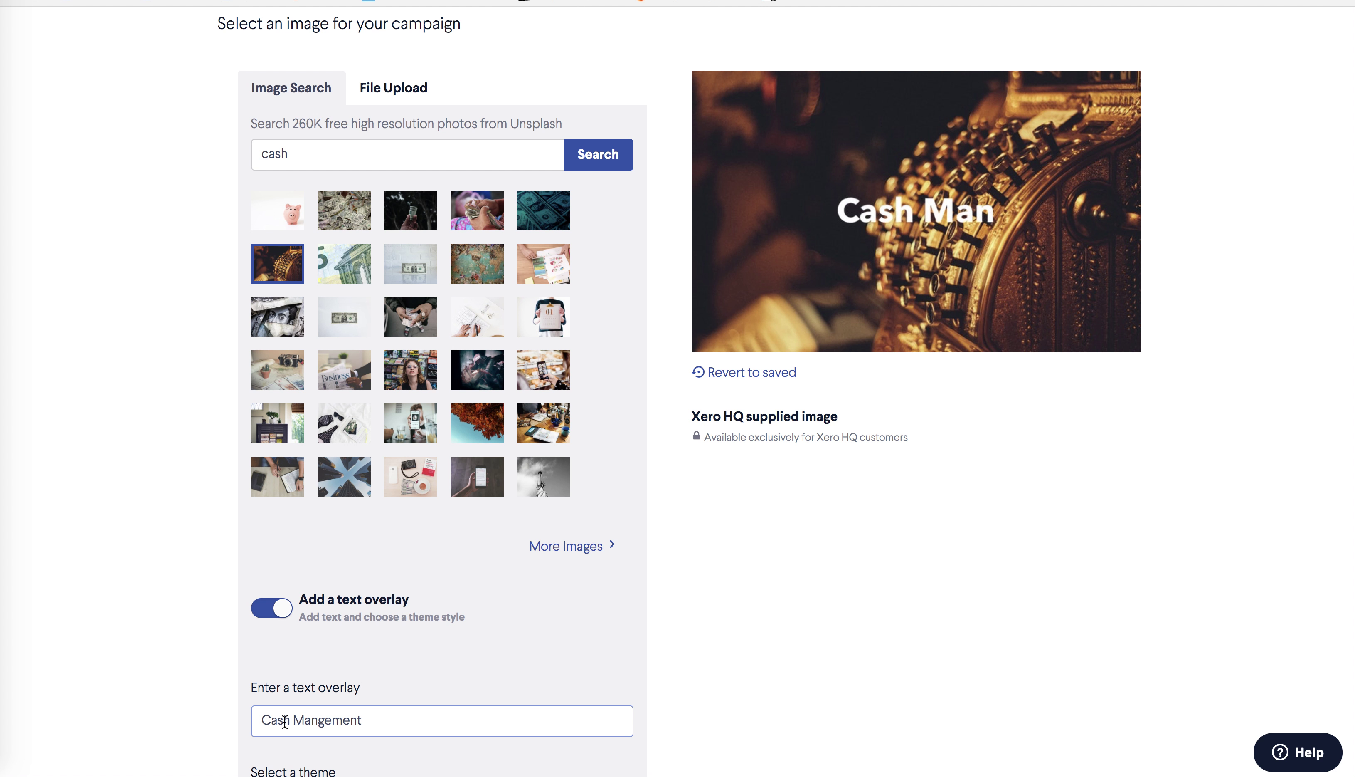
scroll(285, 721, down, 3)
click(466, 718)
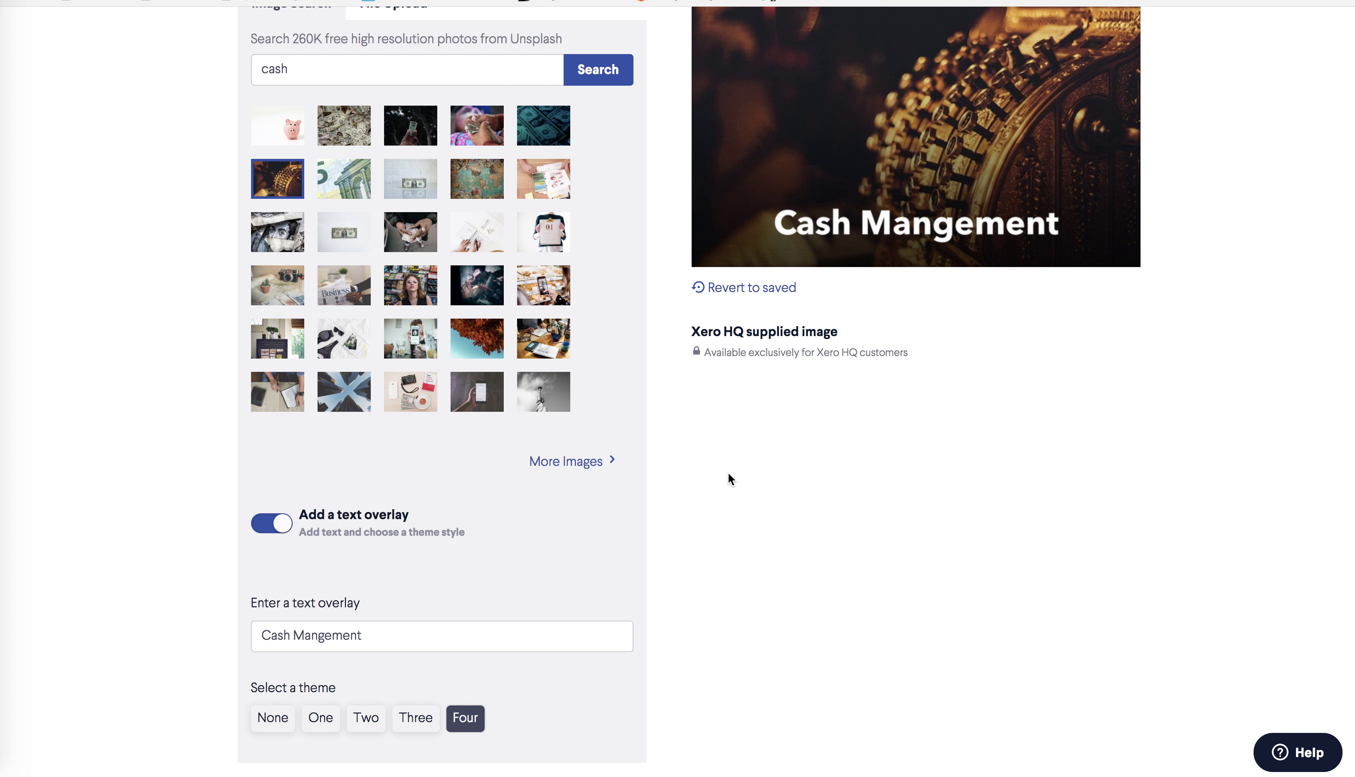
Revert to the saved Xero HQ image and save the image choice.
click(745, 288)
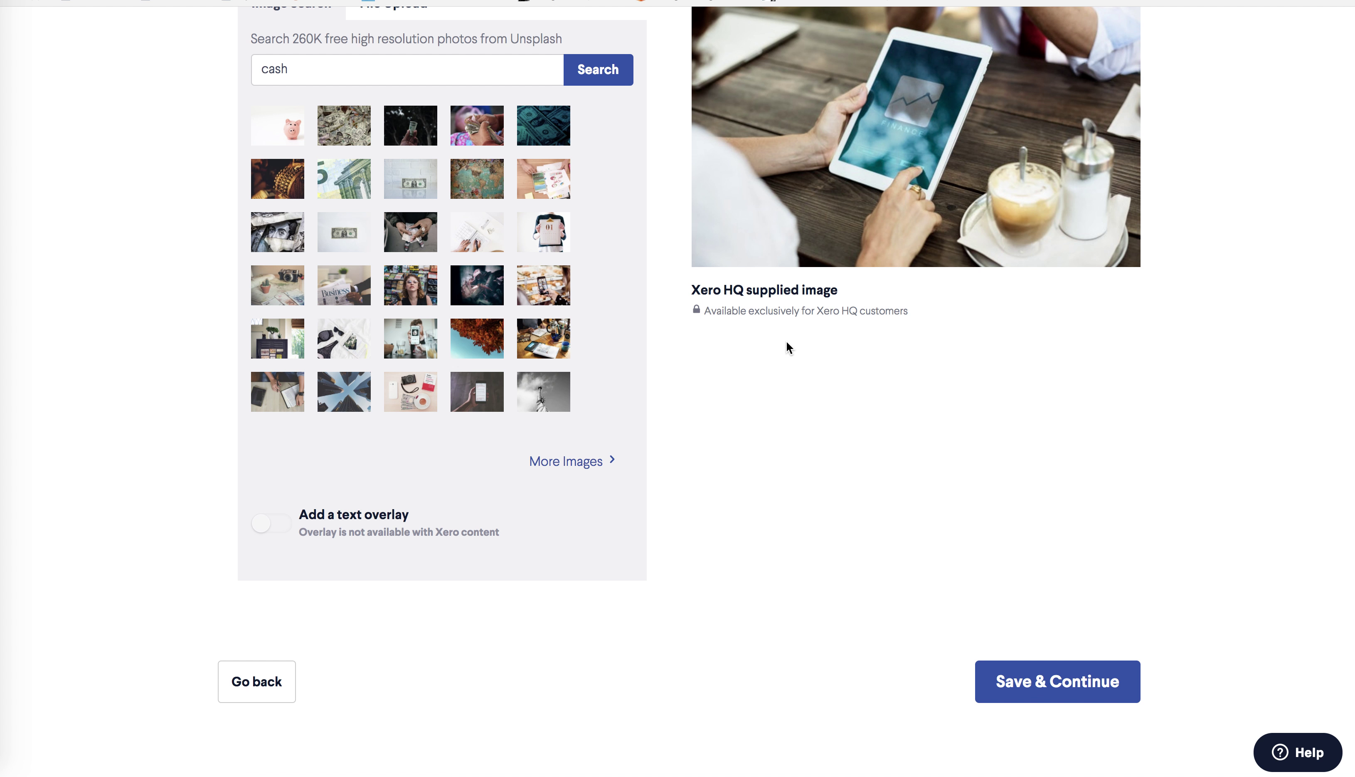
scroll(826, 404, up, 1)
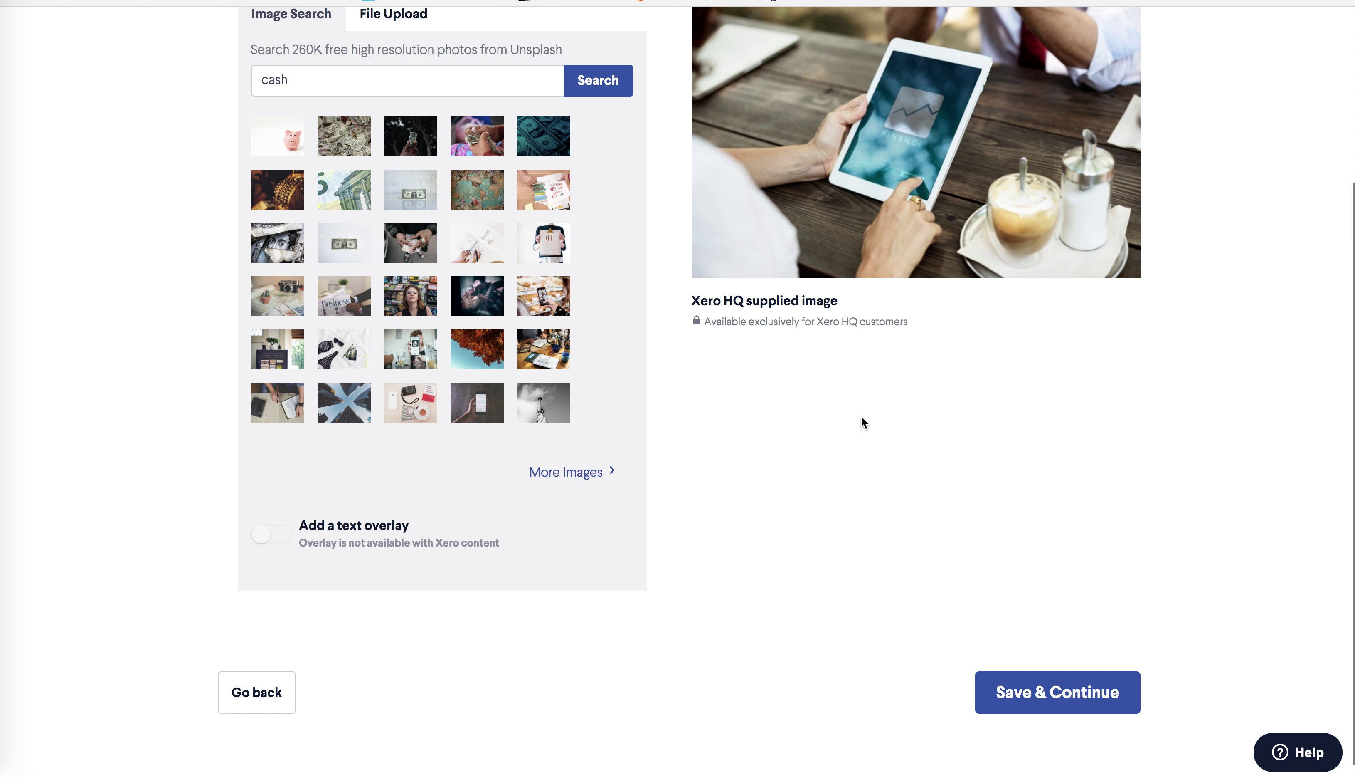
click(1045, 698)
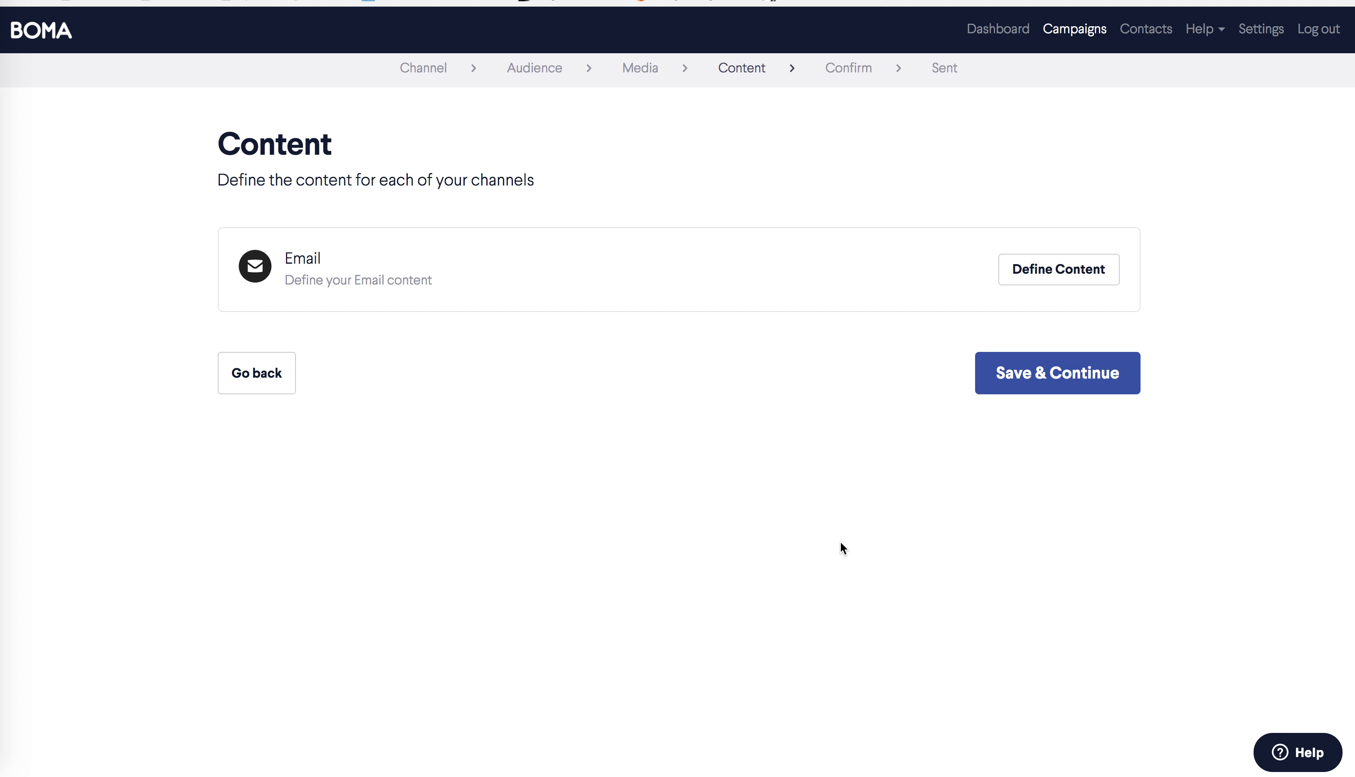
Define the Email card's content and open the email body in the editor.
click(1024, 269)
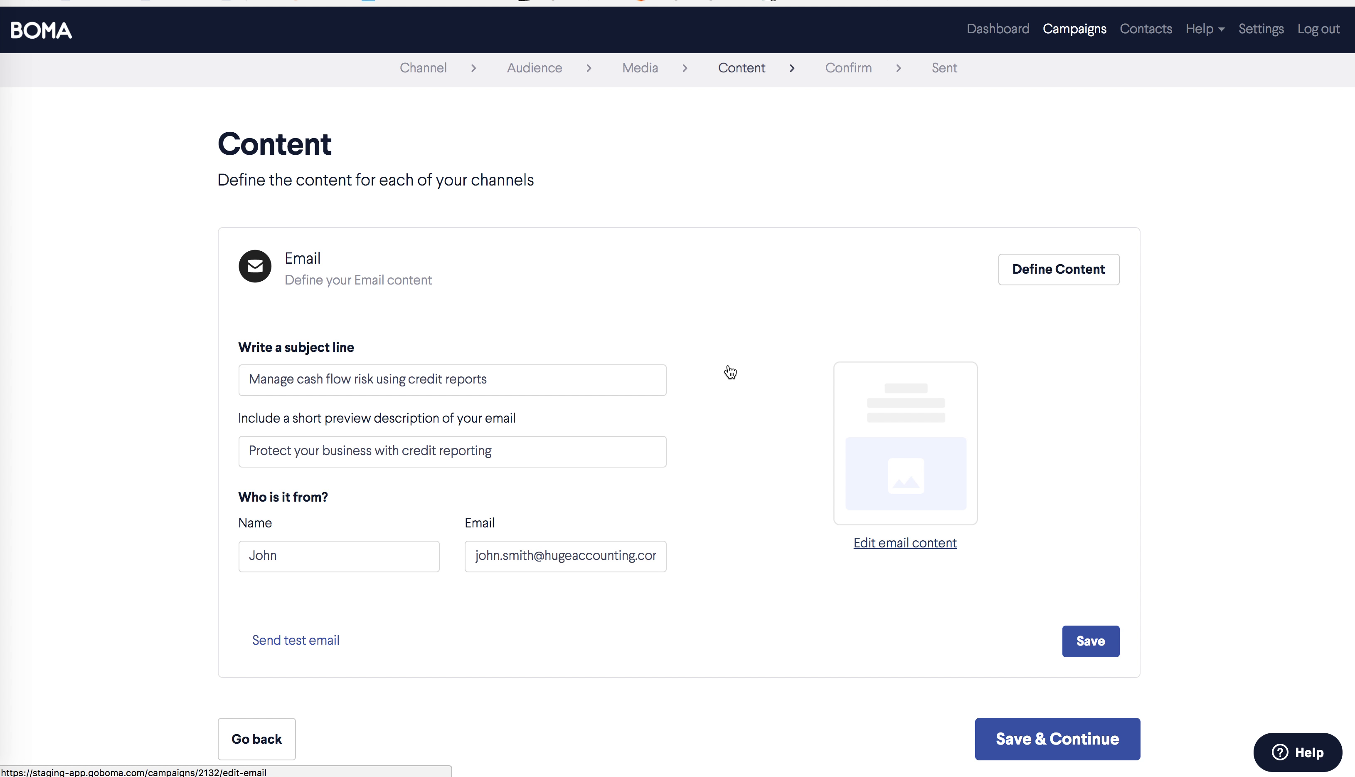
click(888, 388)
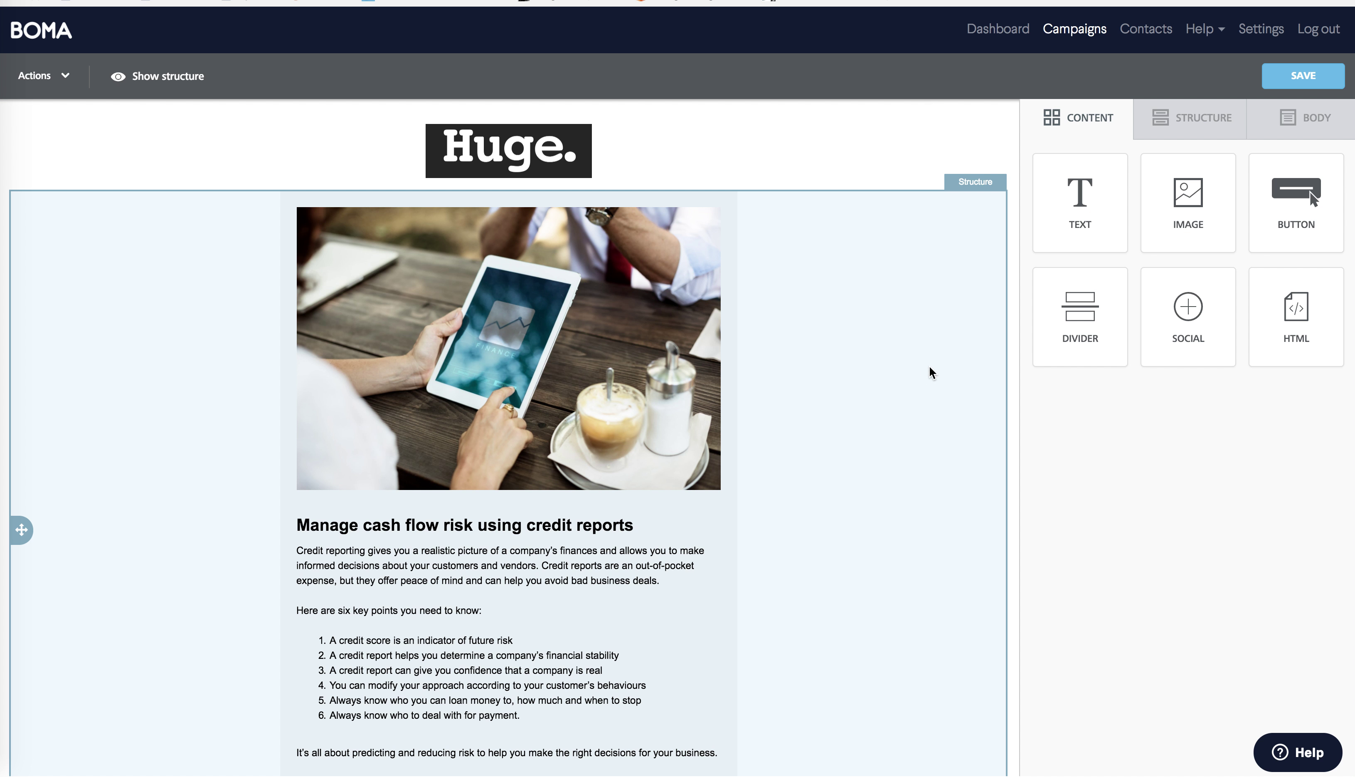
click(1329, 129)
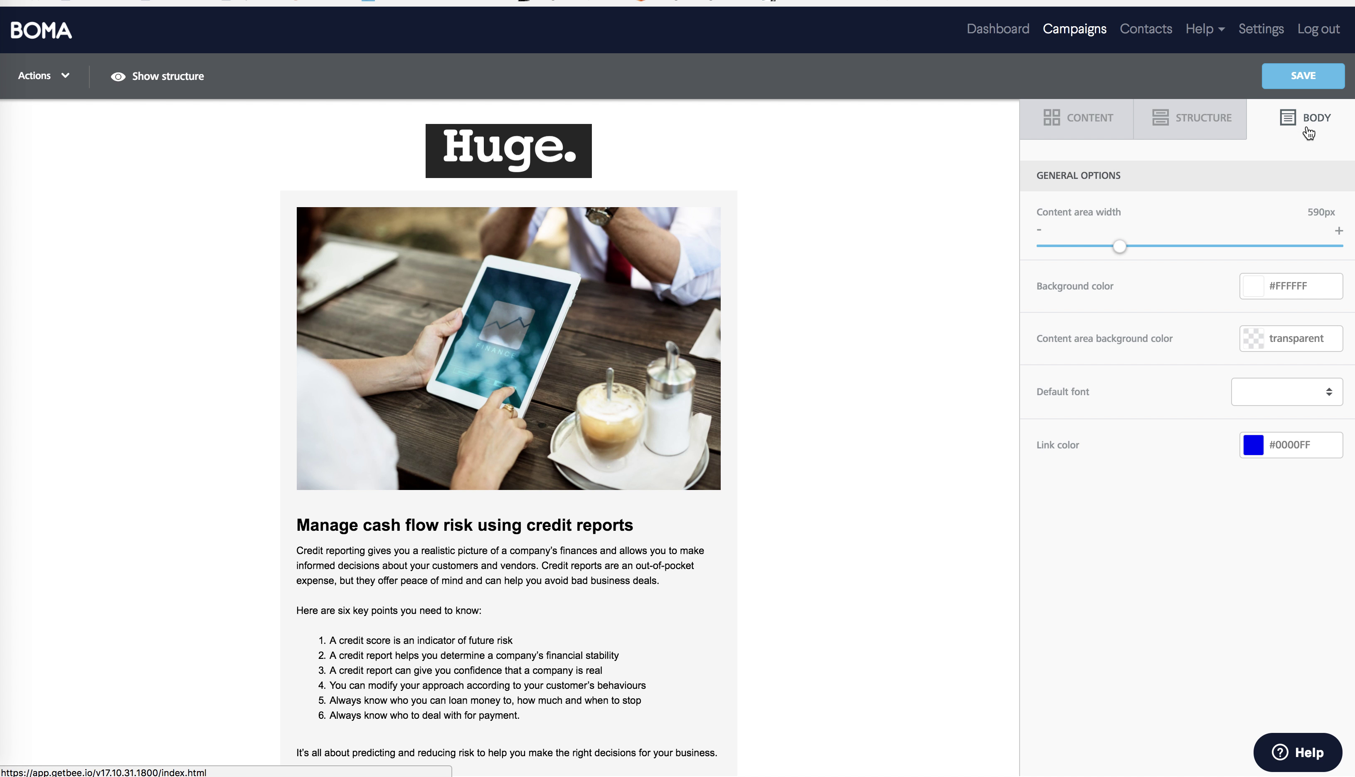
click(1231, 131)
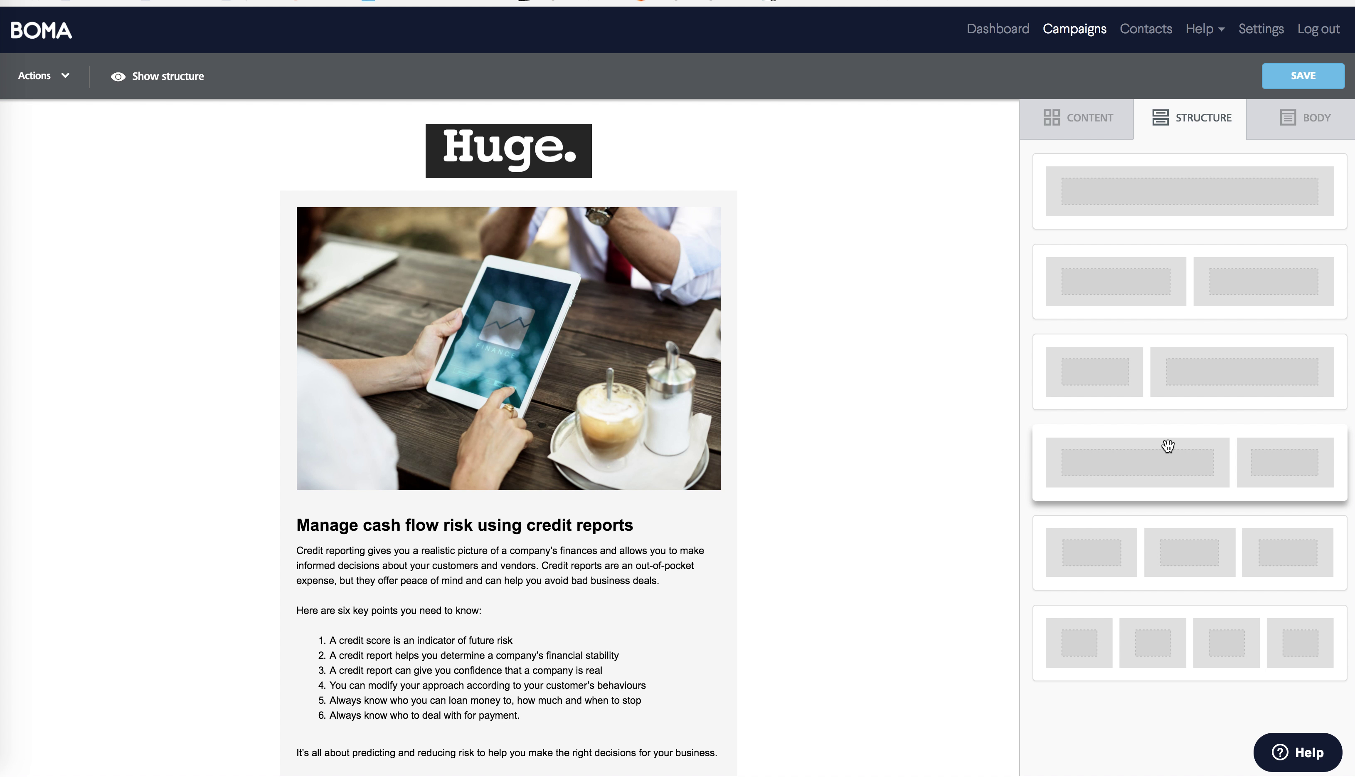
click(1119, 131)
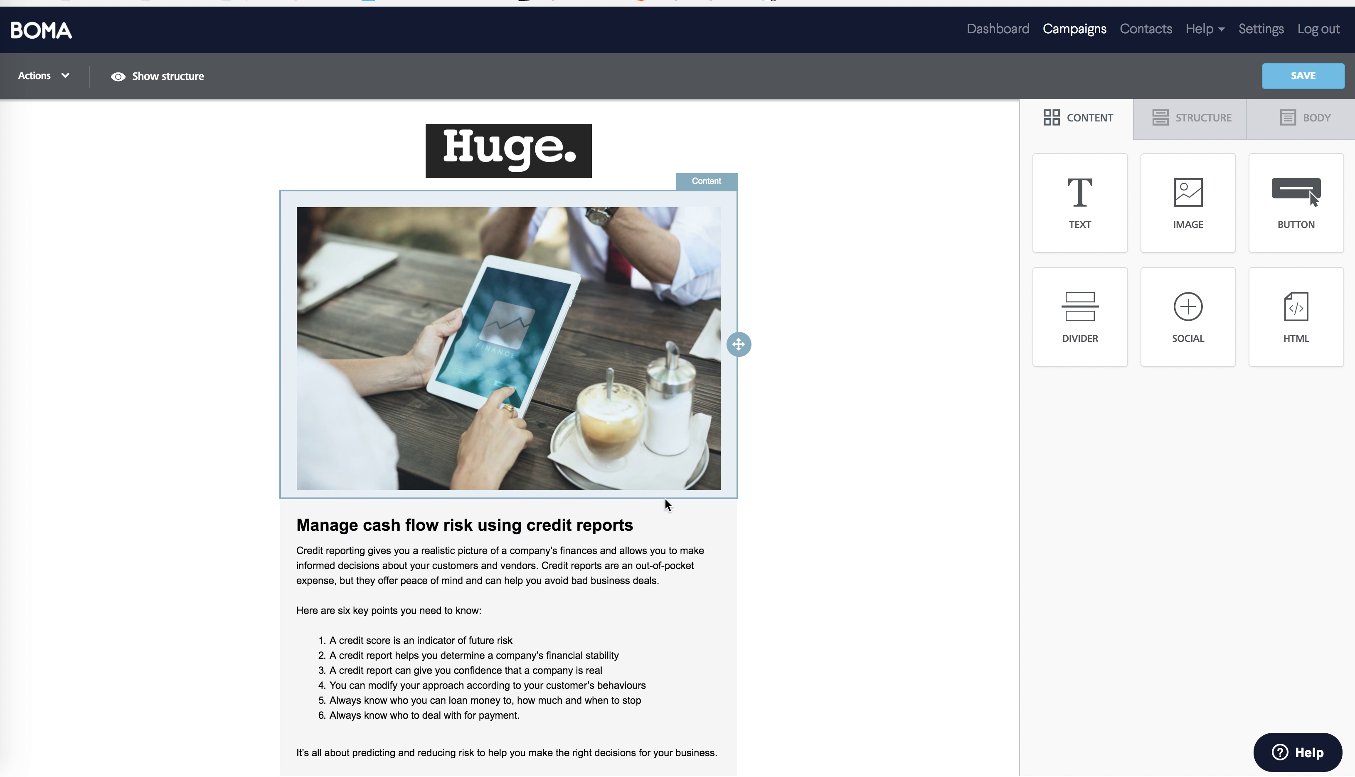
Append ': 6 Tips' to the heading and start the body with 'Dear {{first_name}},'.
click(633, 521)
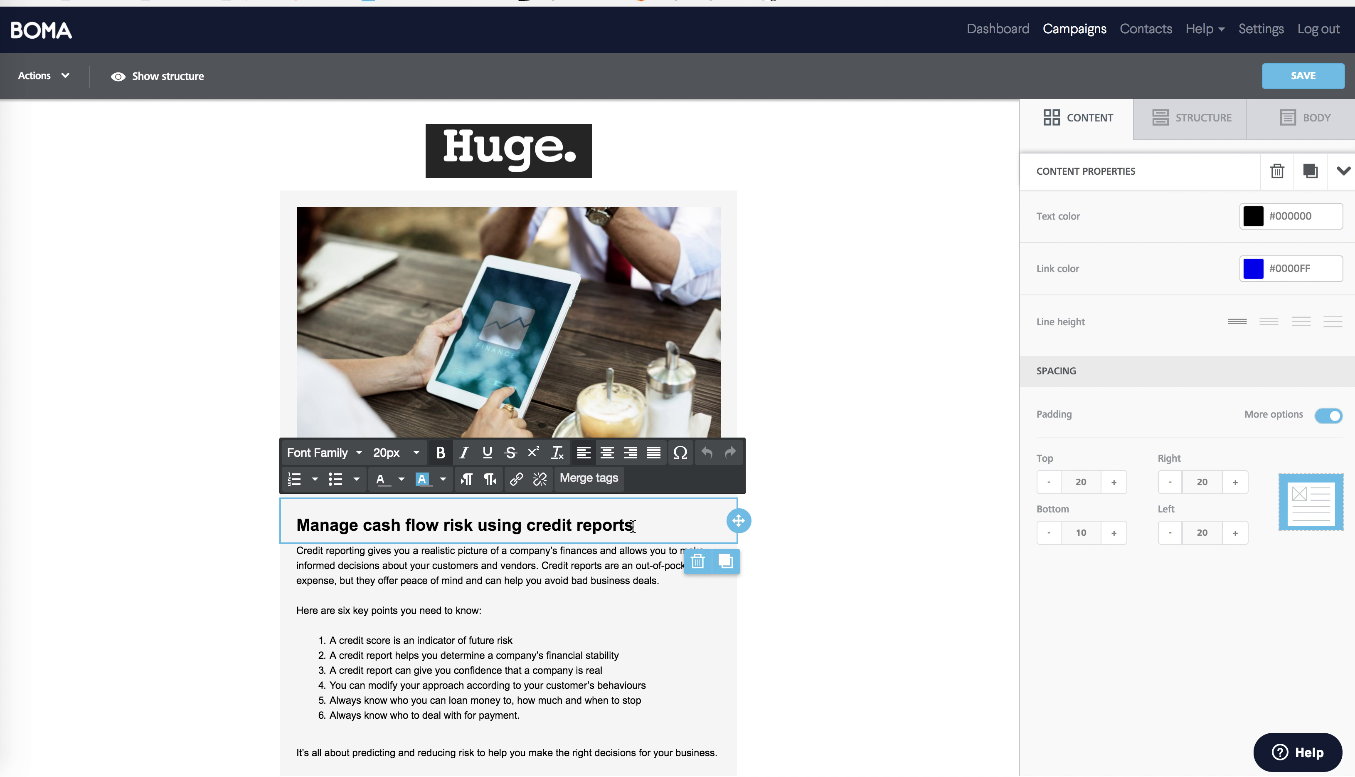
text(: 6 Tips)
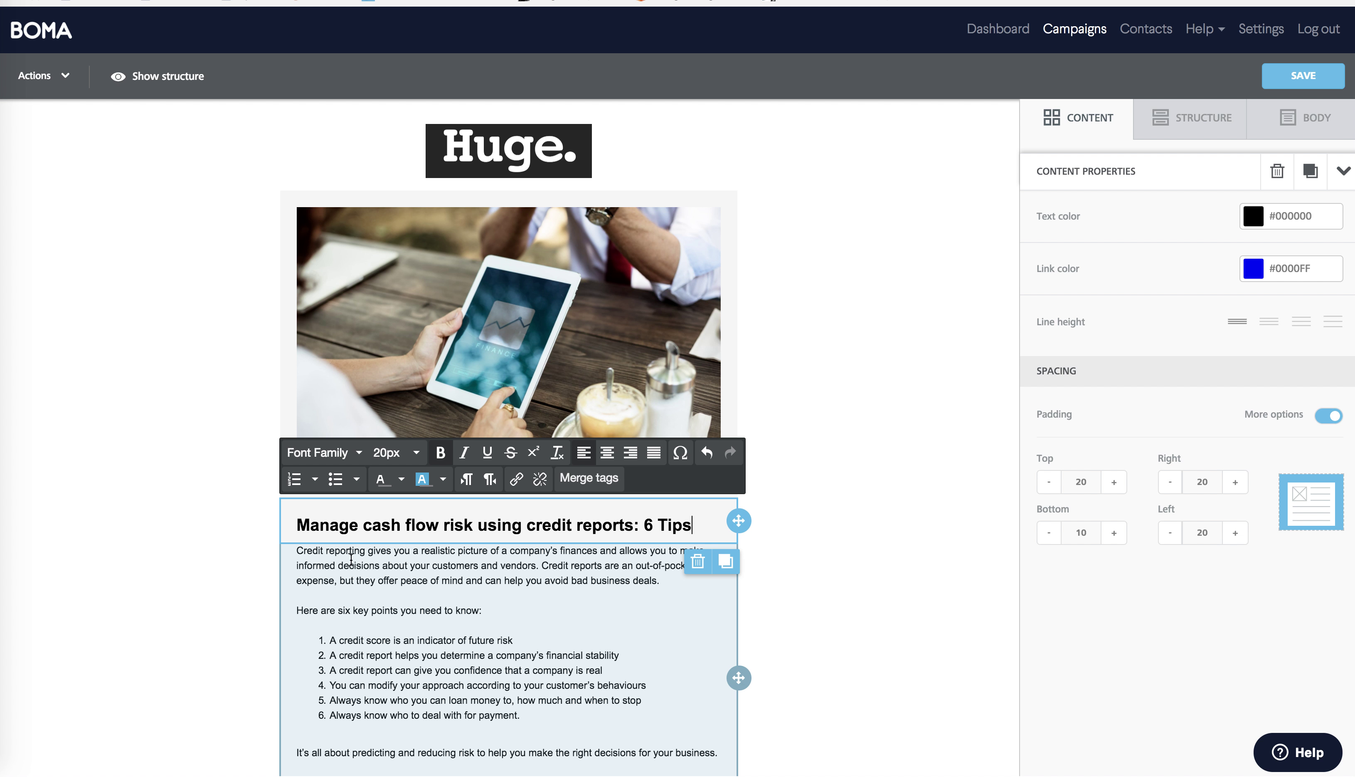
click(297, 551)
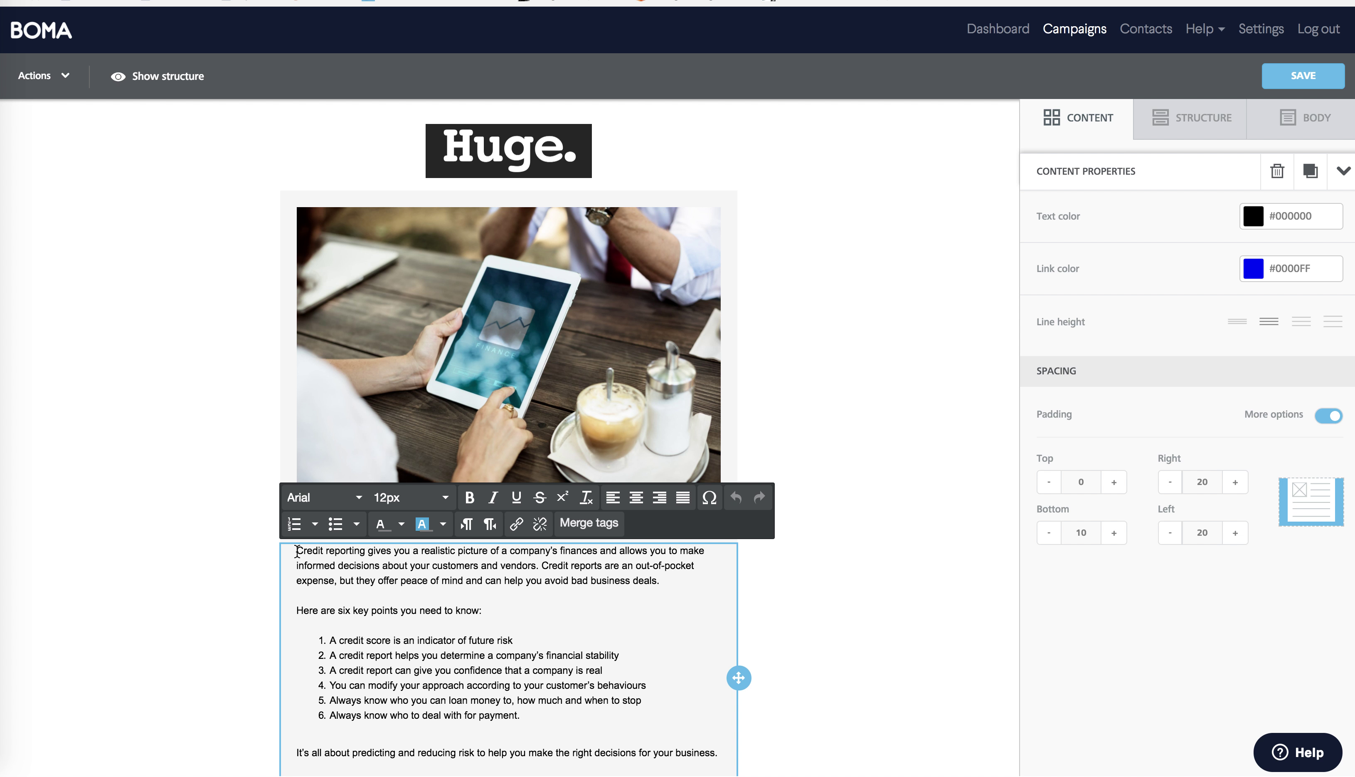
text(Dear)
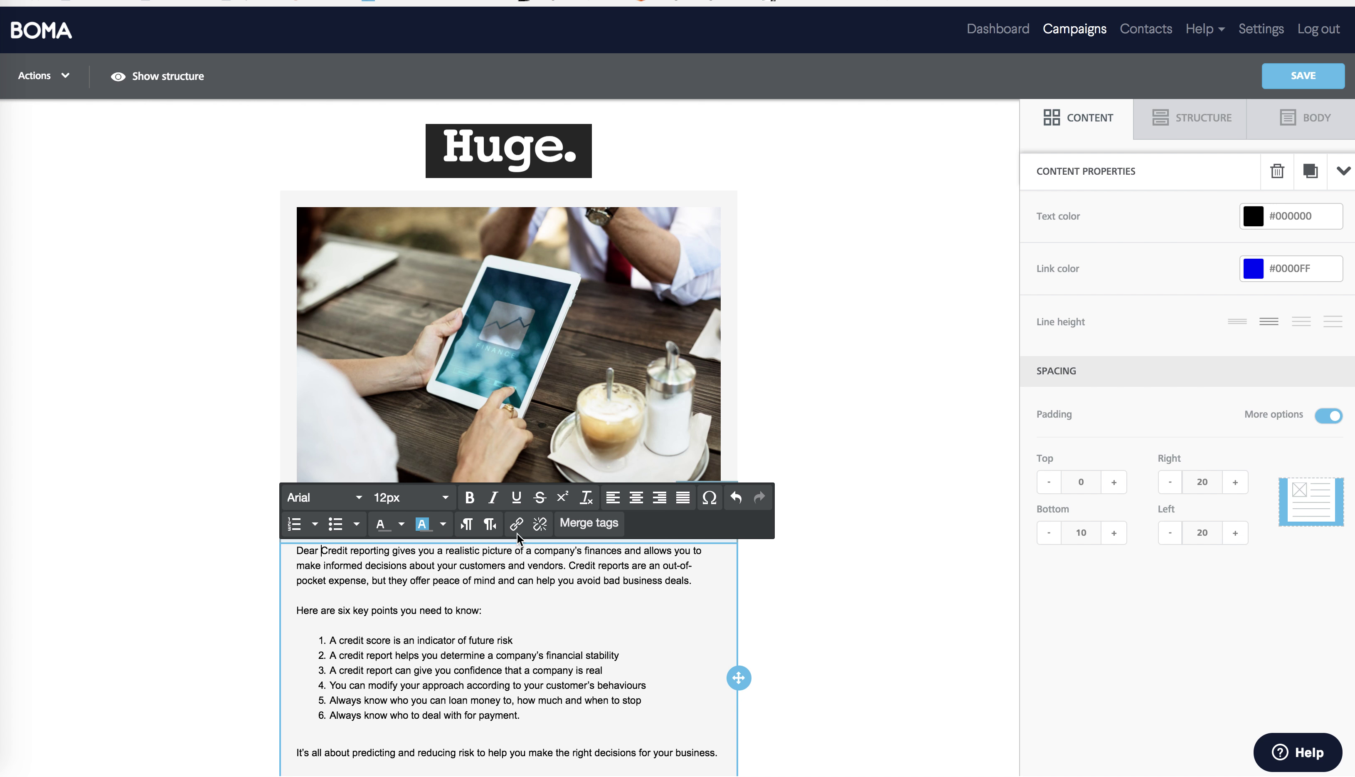
click(587, 523)
click(648, 244)
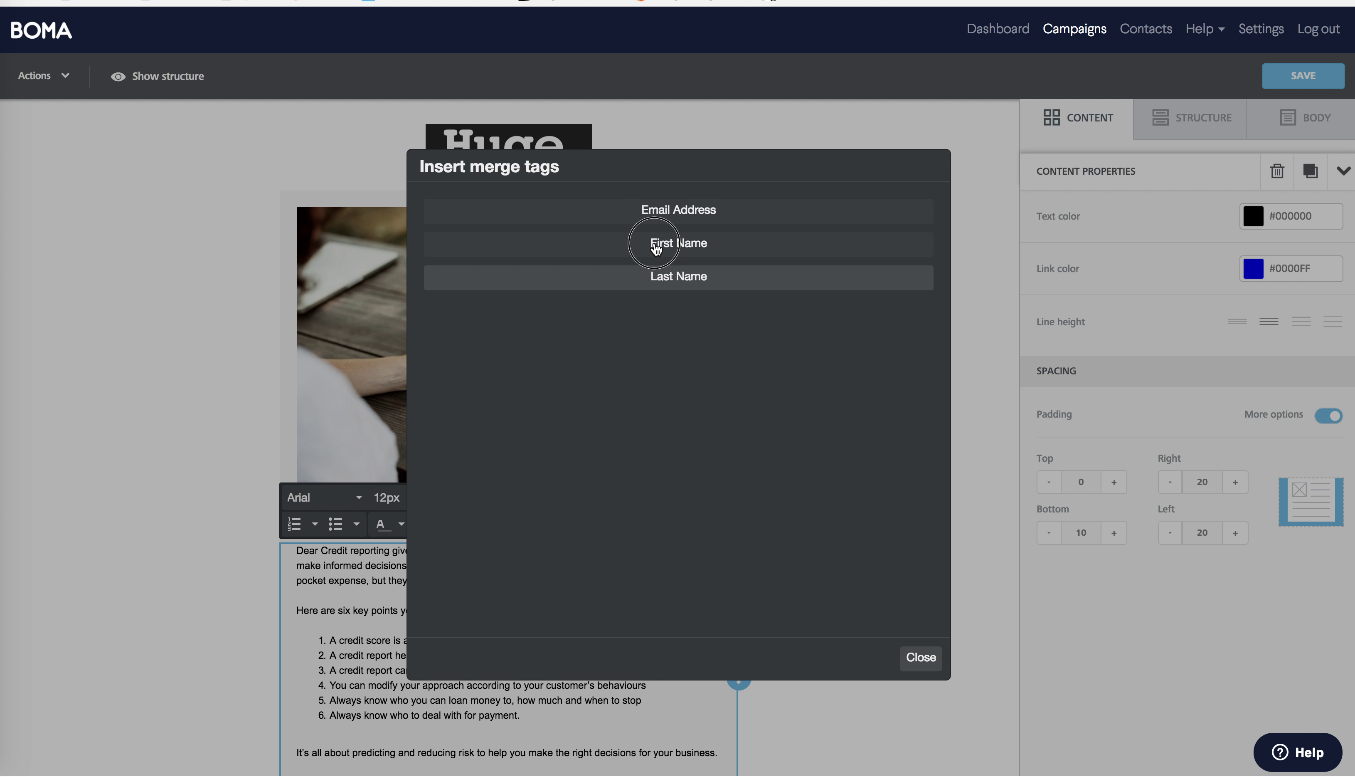
text(,)
key(Return)
key(Return)
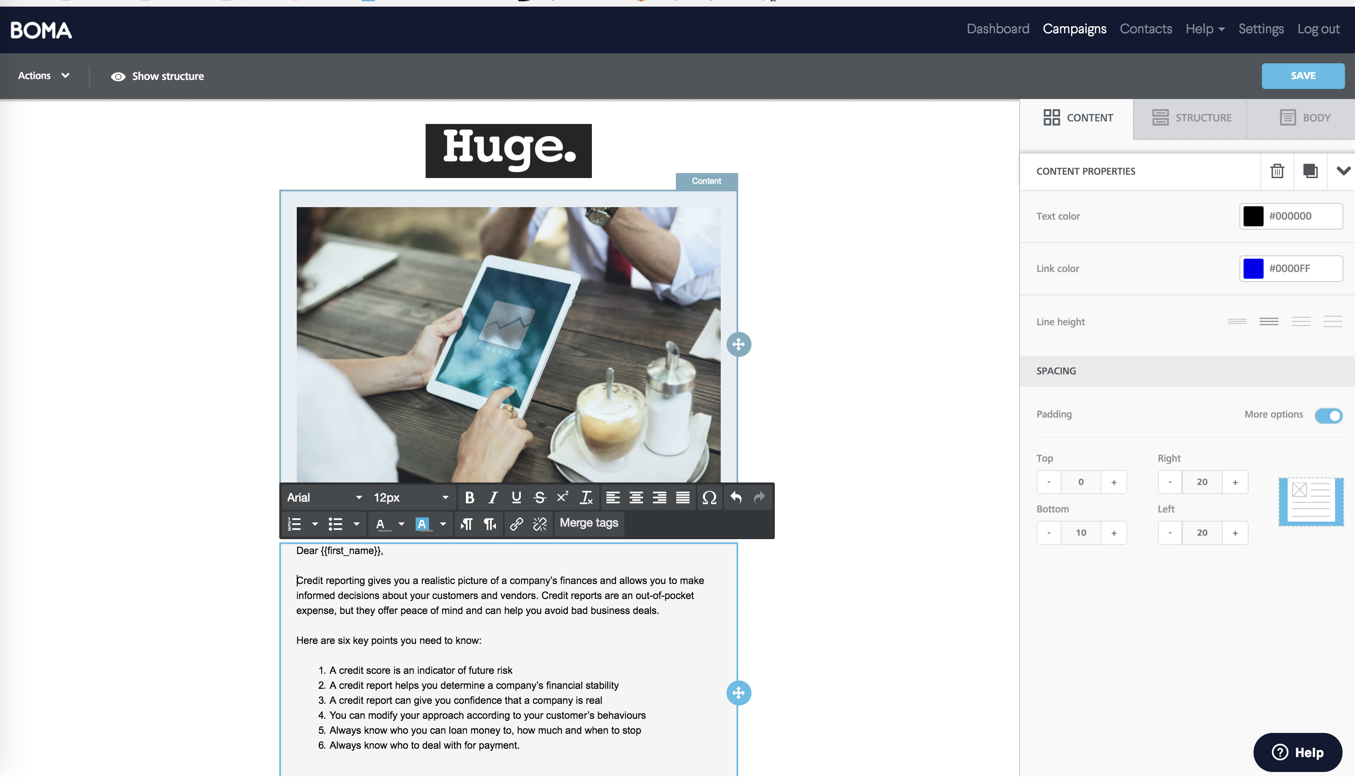
End the closing sentence with ', we're happy to help.'.
scroll(624, 424, down, 3)
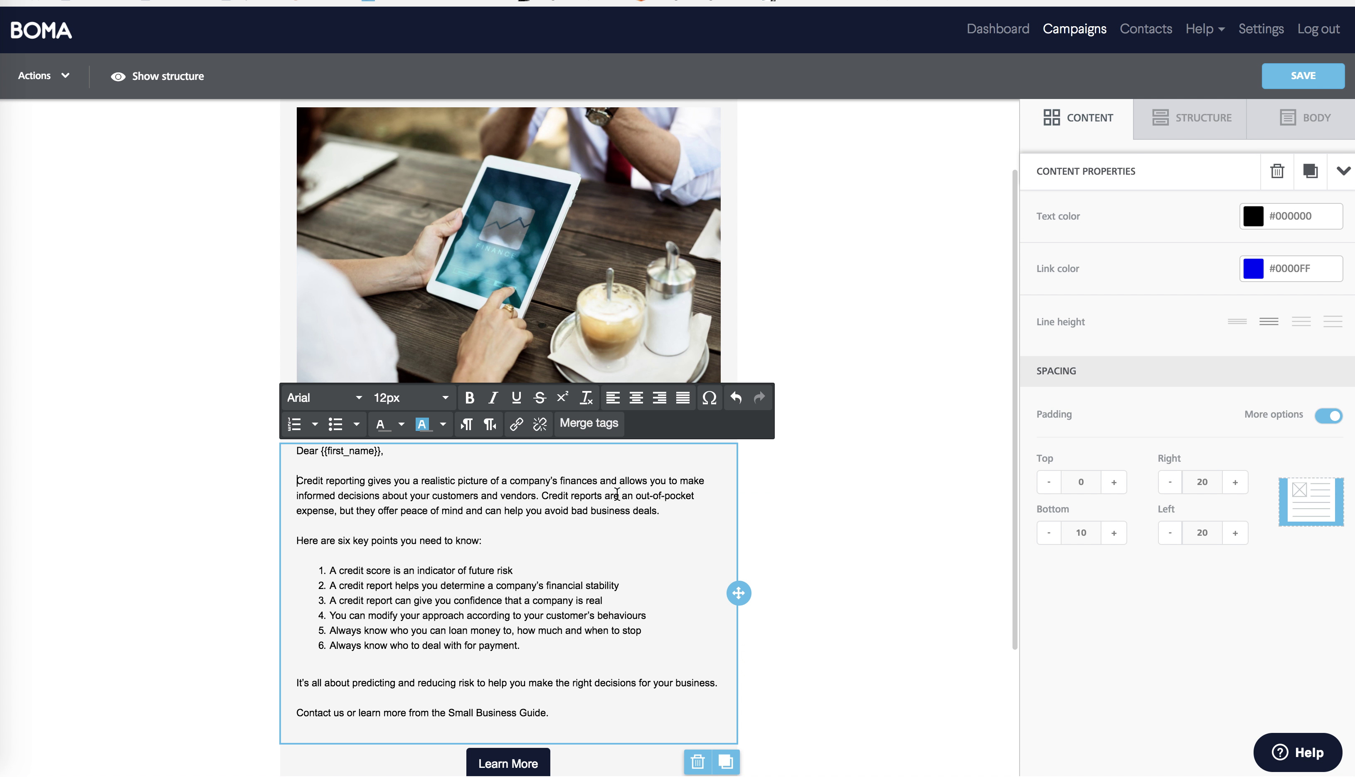
click(555, 712)
key(BackSpace)
text(, we're happy to help.)
scroll(493, 585, down, 3)
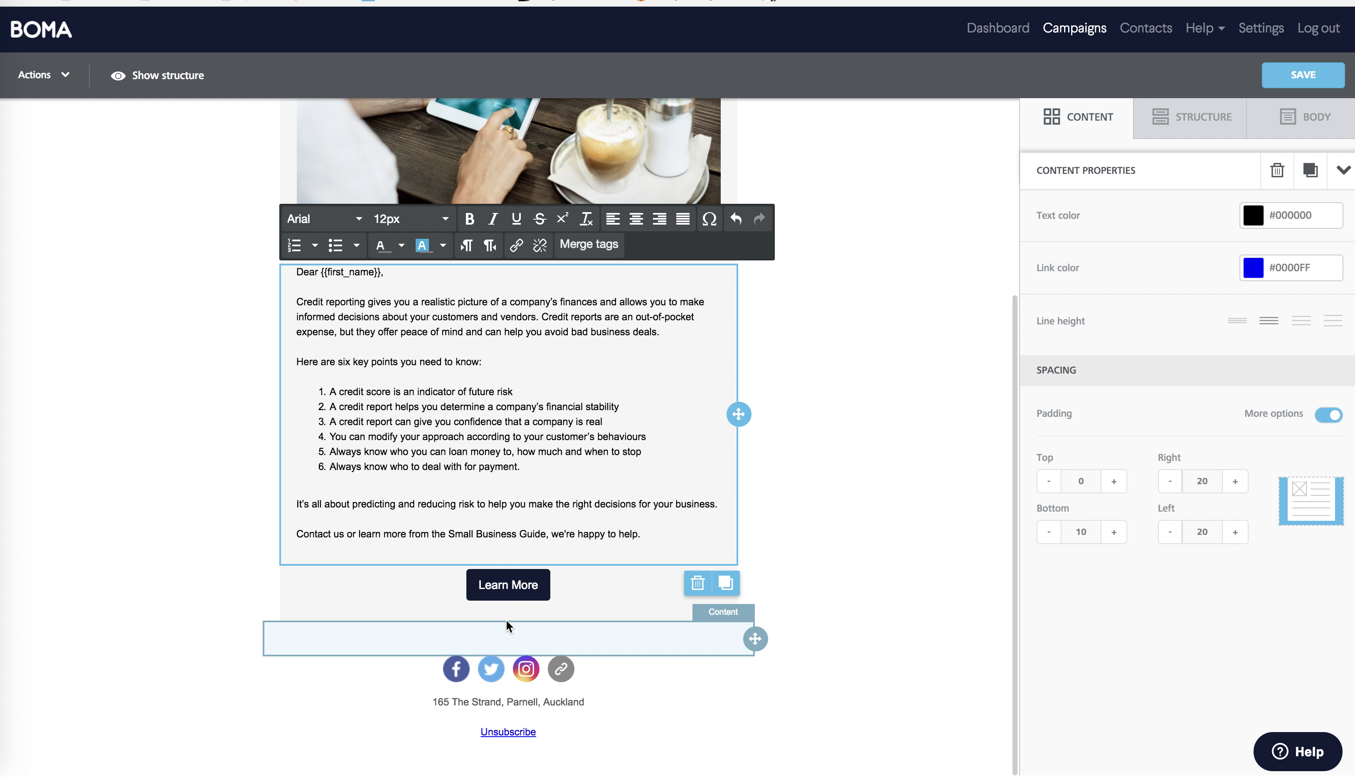
Change the 'Learn More' button text to 'Read More' and save the email.
click(493, 585)
double_click(493, 584)
text(R)
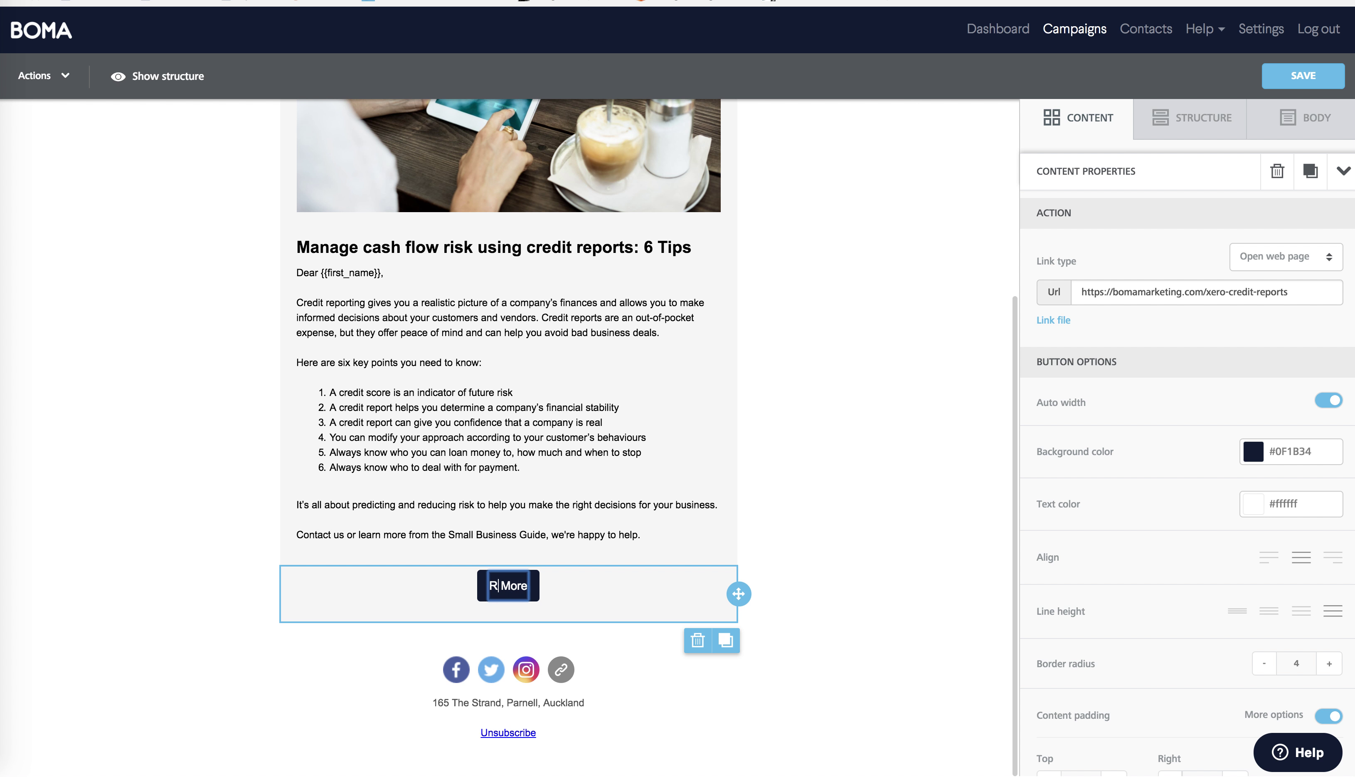
text(ead)
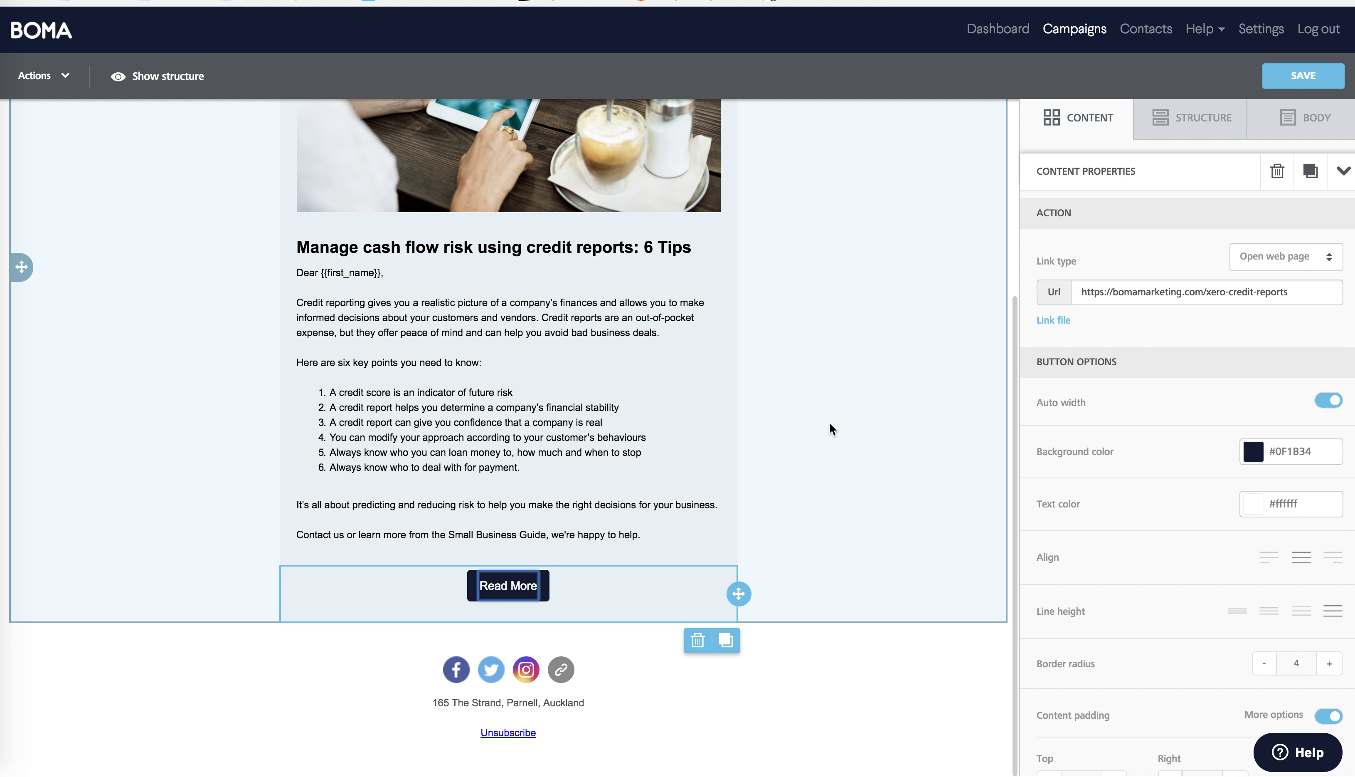
click(1301, 72)
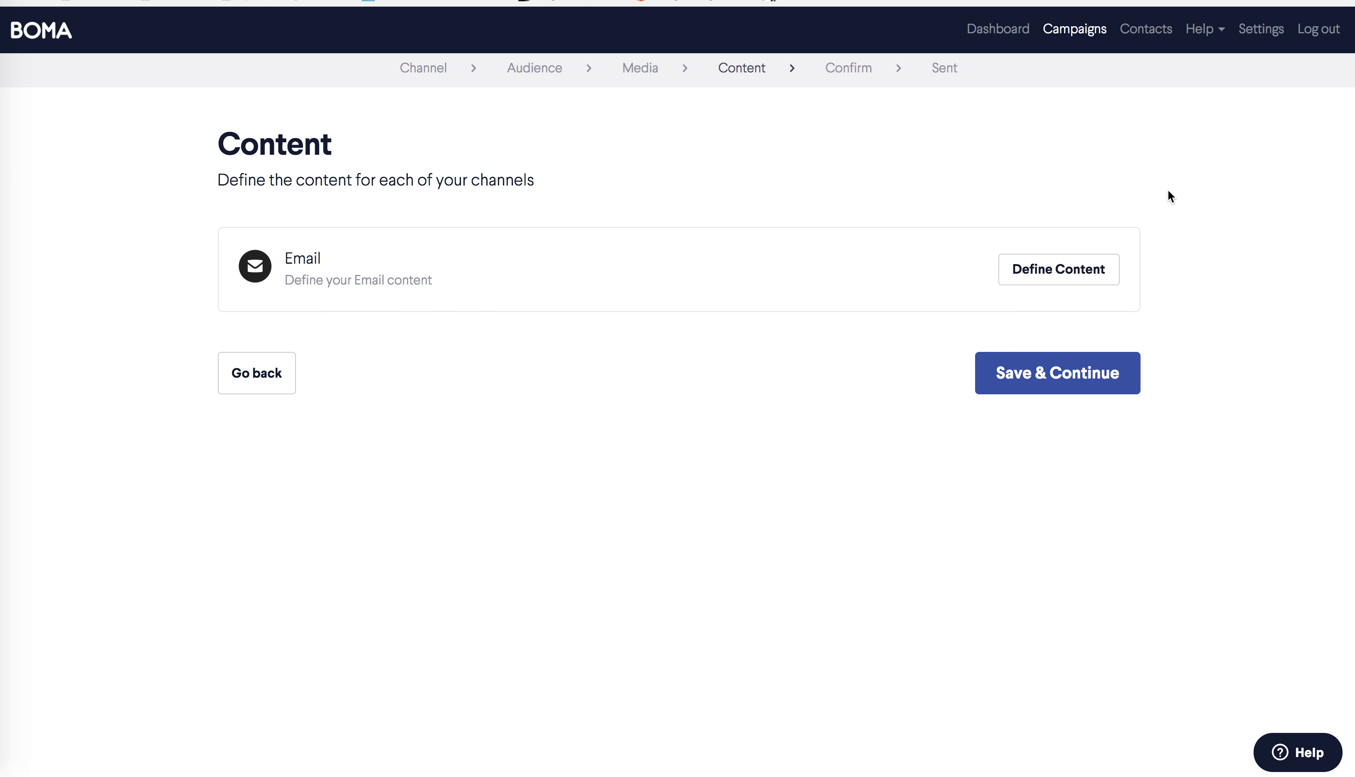
click(1055, 269)
scroll(882, 322, down, 2)
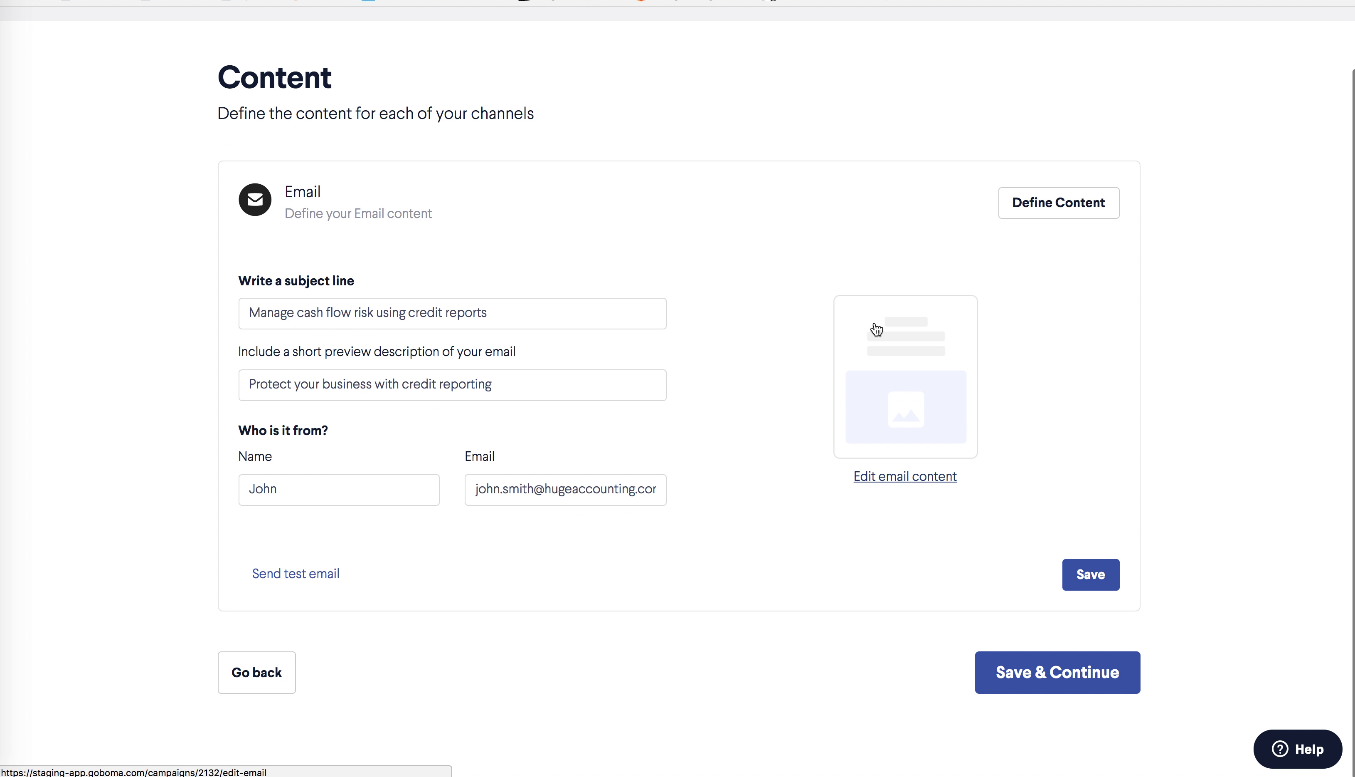
click(315, 574)
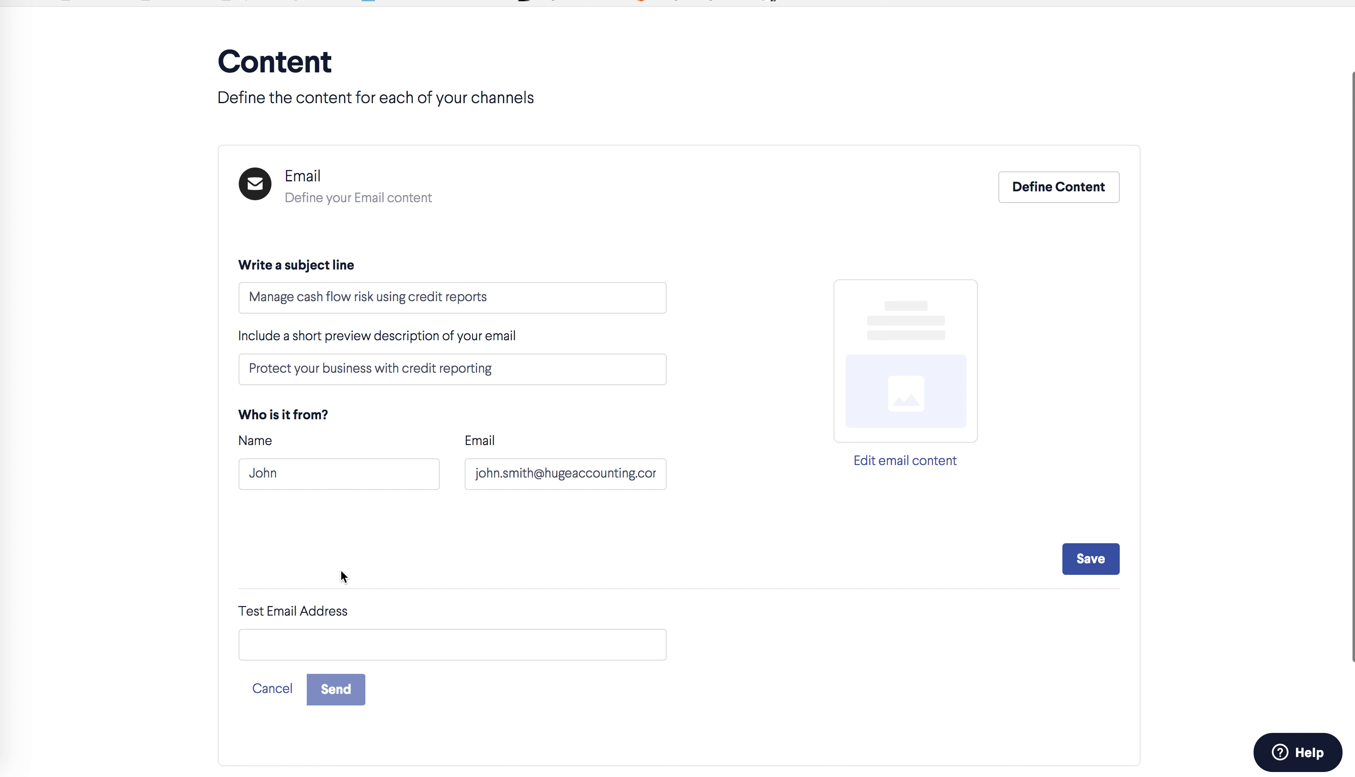
scroll(340, 571, down, 3)
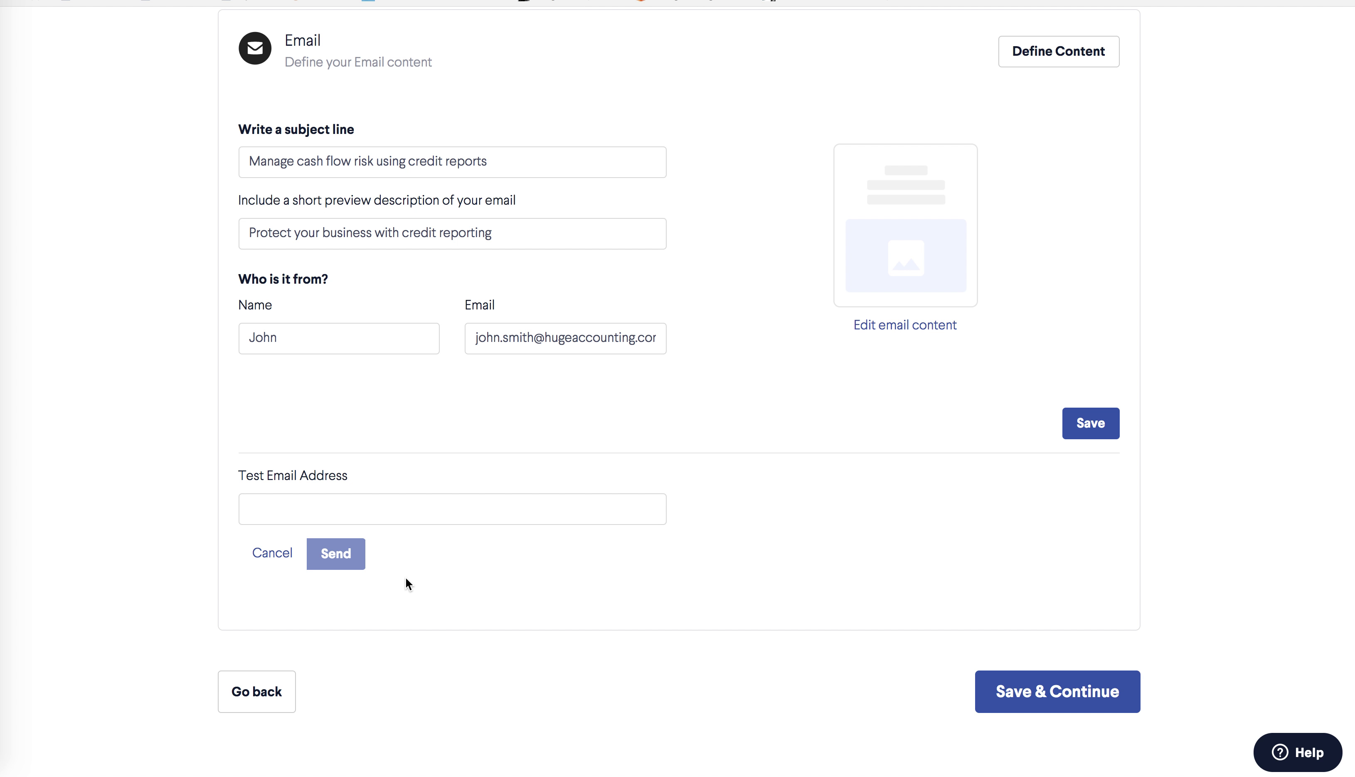
click(1091, 423)
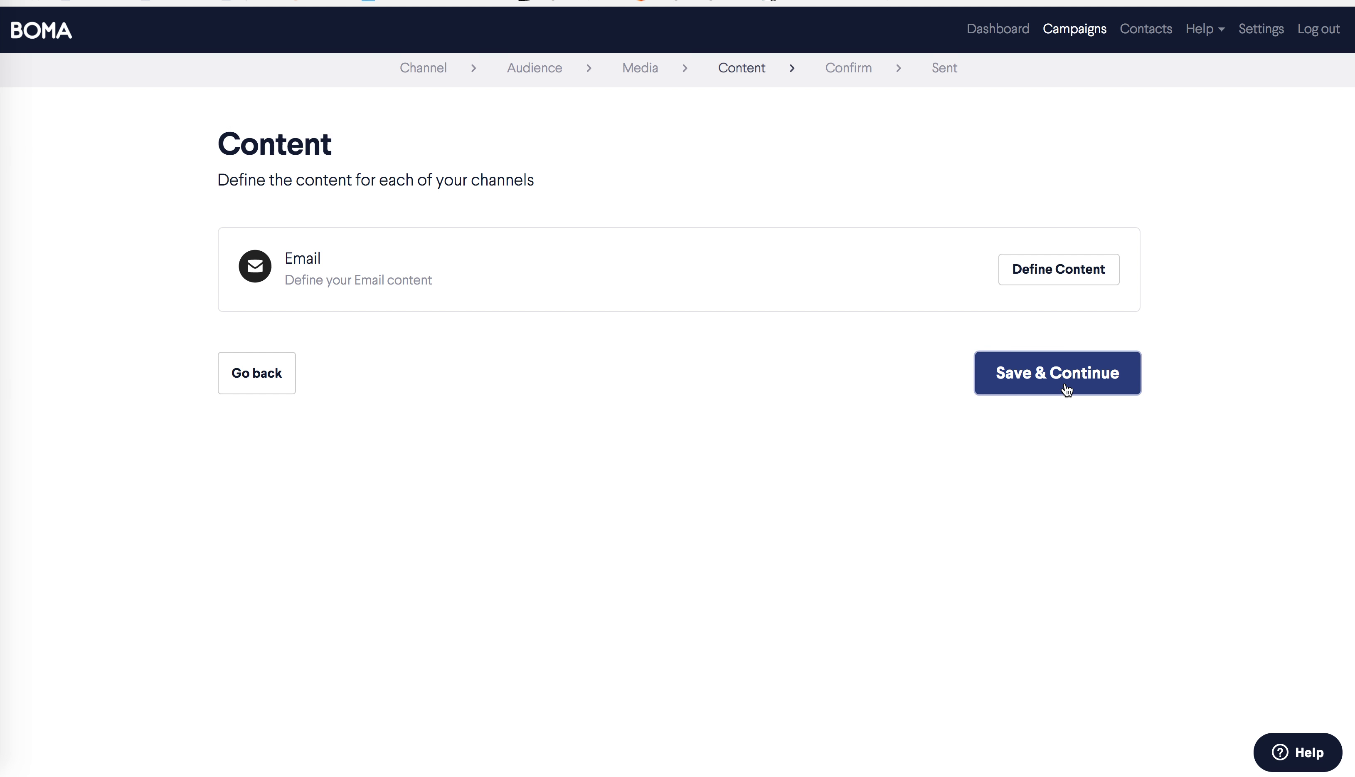
click(1064, 387)
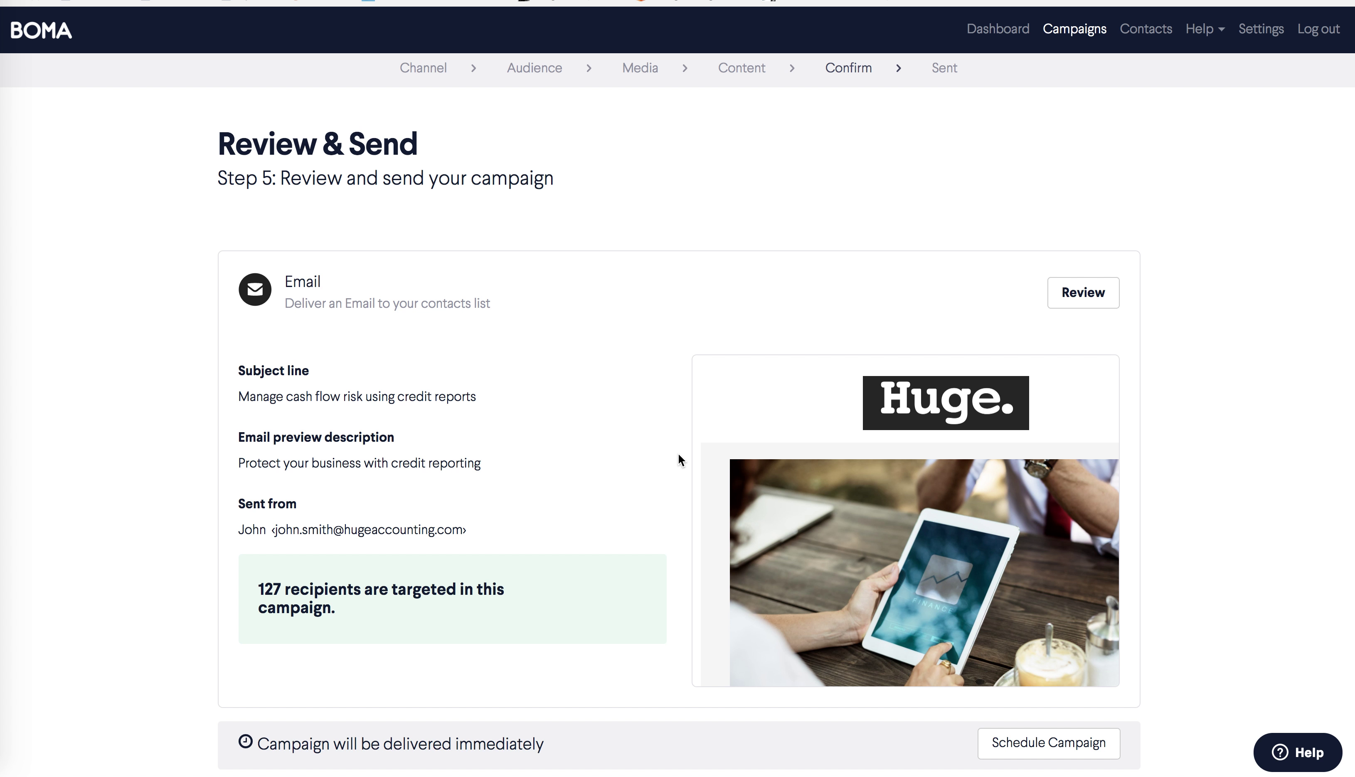
Look over the full email preview and choose scheduling for a specific date and time.
scroll(679, 453, down, 3)
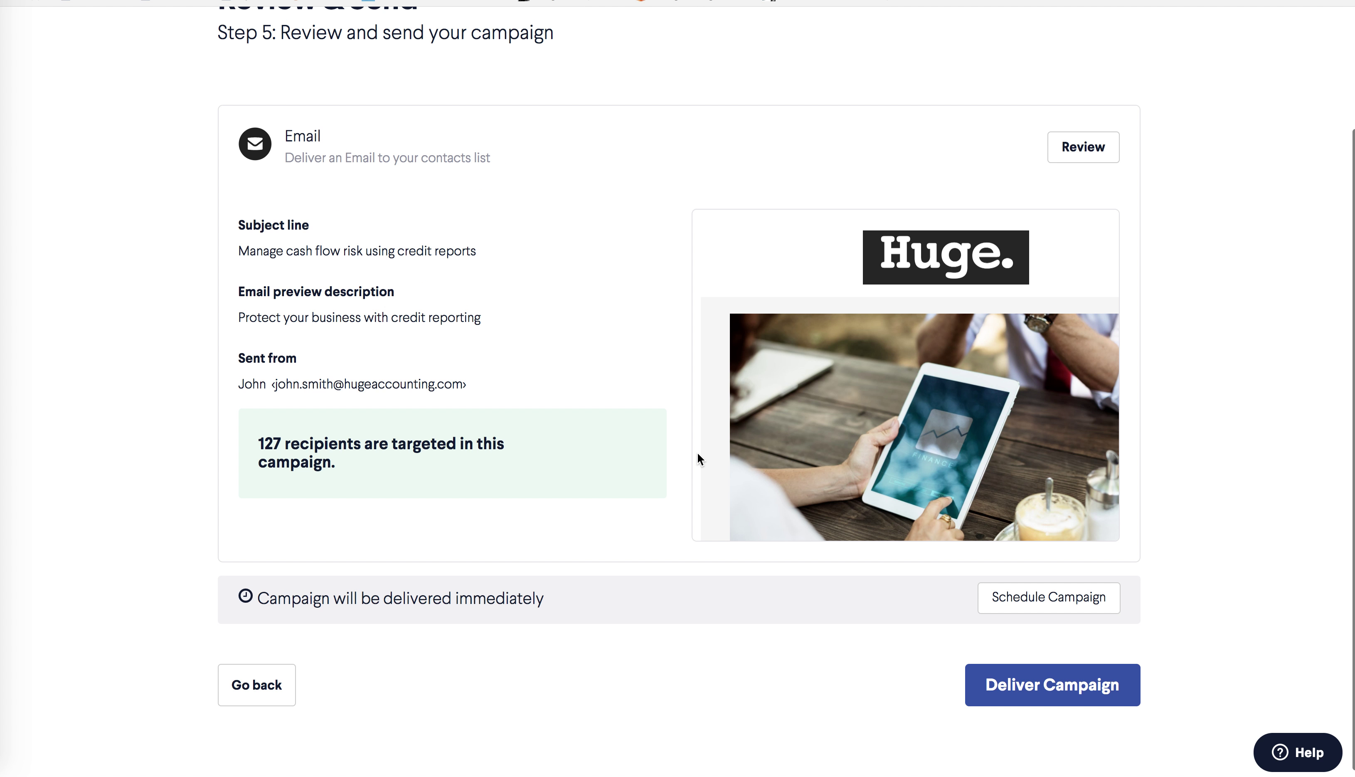
scroll(698, 458, down, 5)
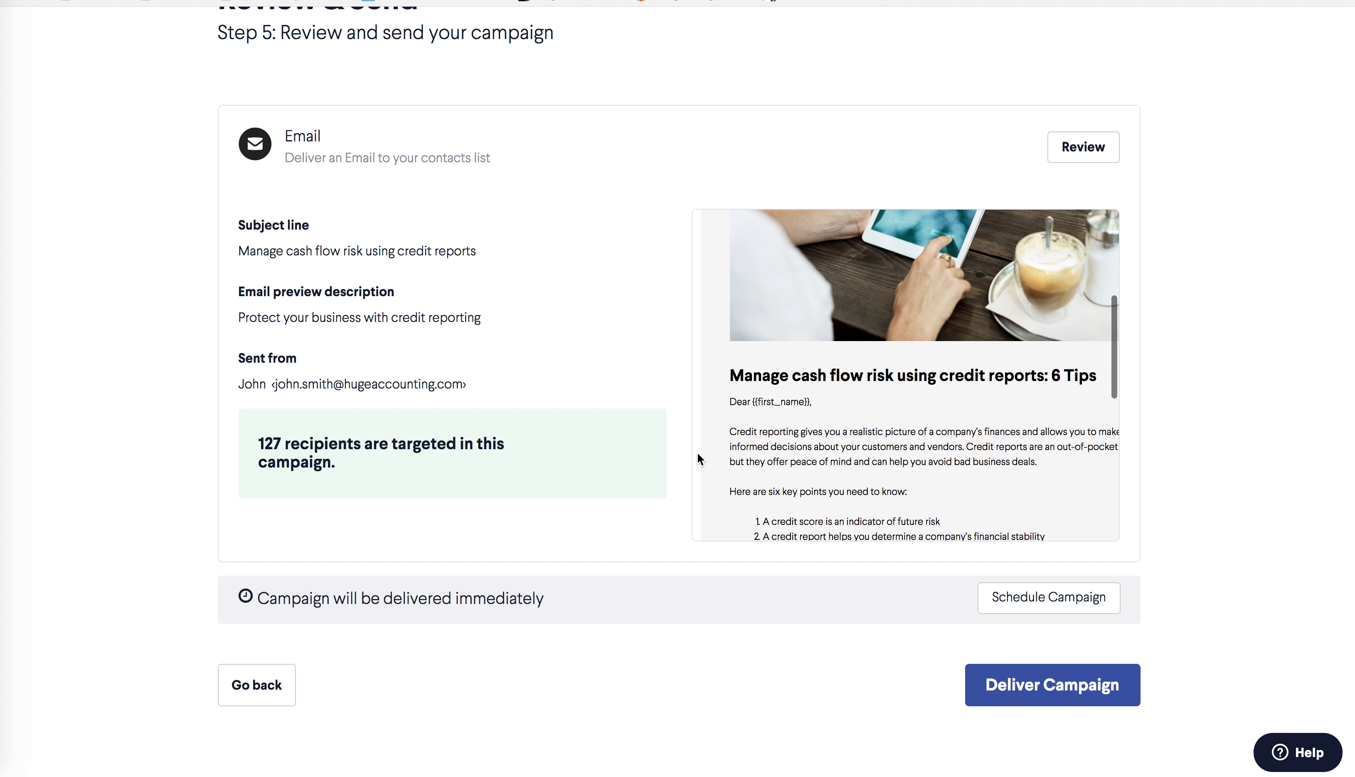
scroll(697, 458, down, 4)
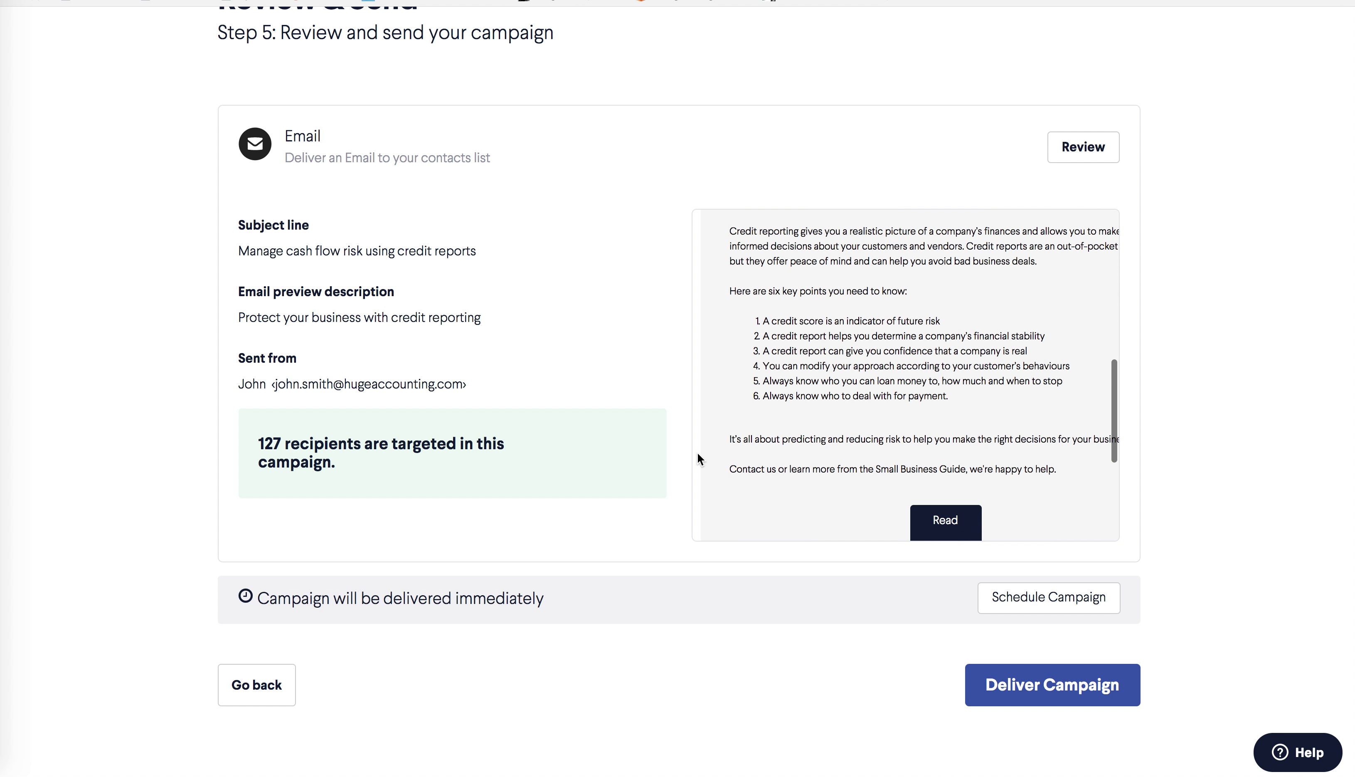
scroll(698, 458, down, 3)
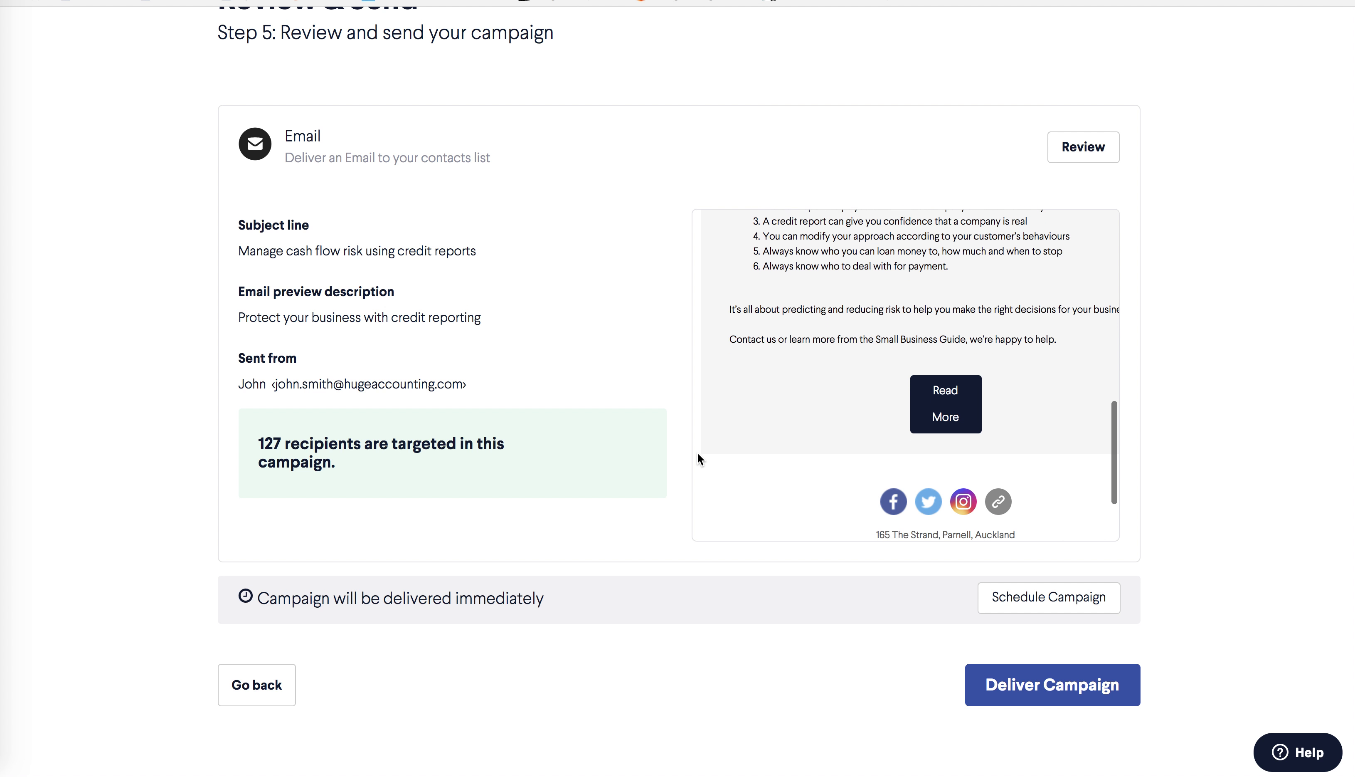
scroll(697, 454, down, 1)
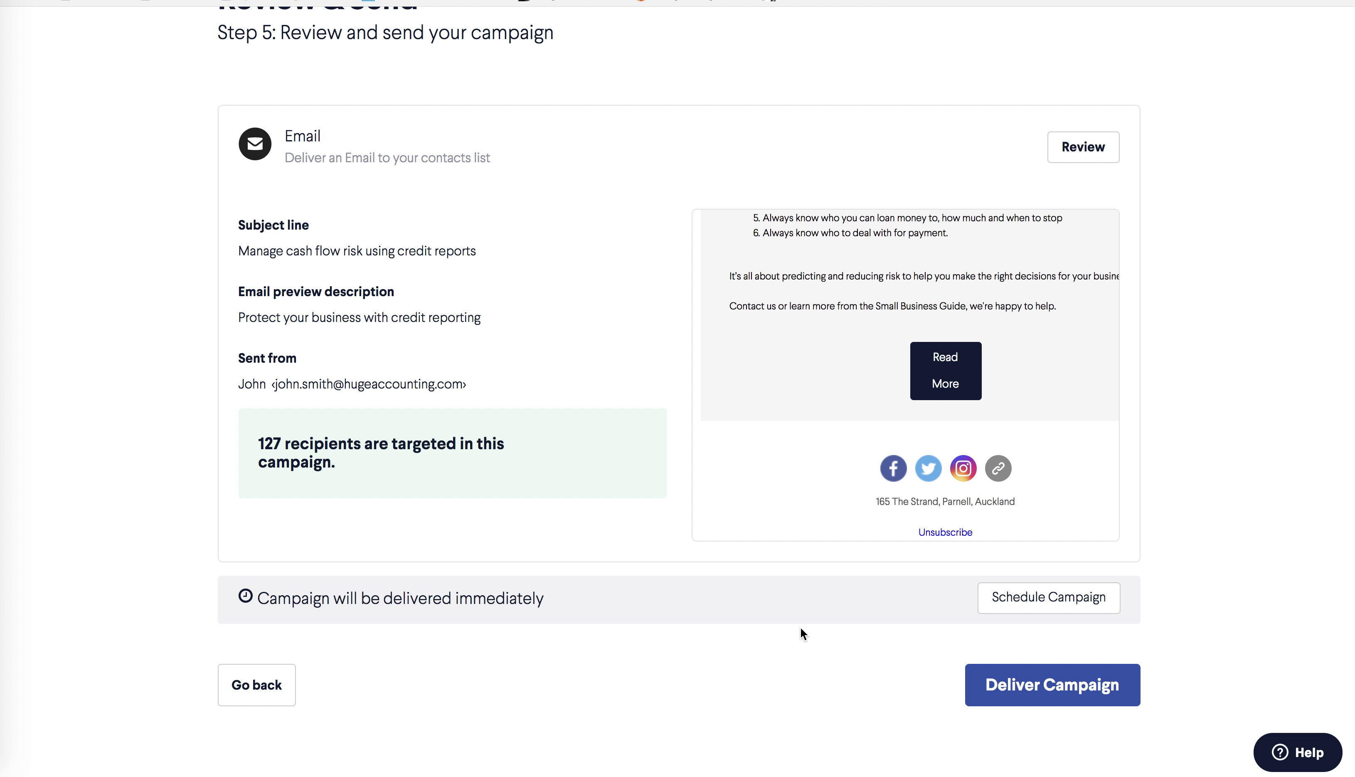
click(988, 607)
Keep the Pacific/Auckland timezone, pick December 14 at 03:00 PM, and schedule the campaign.
scroll(912, 619, down, 2)
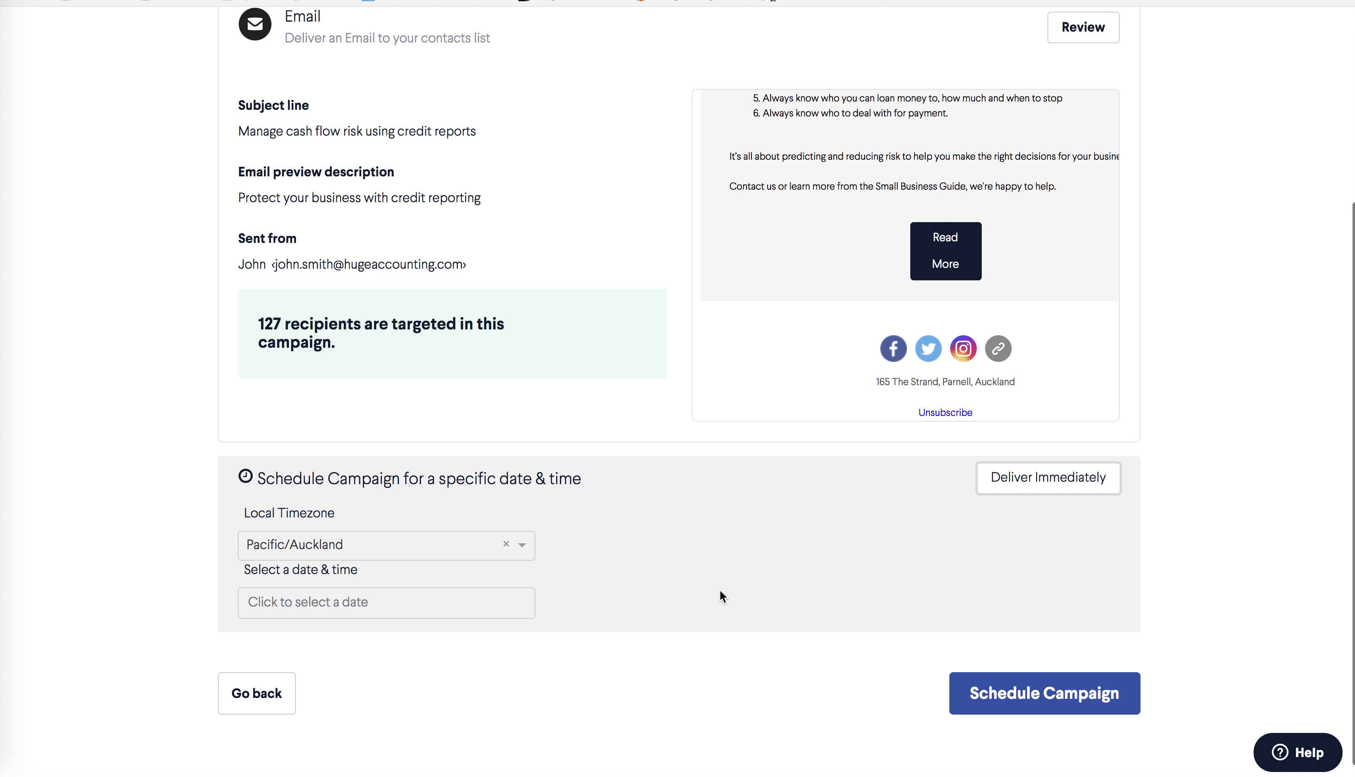
click(523, 546)
scroll(468, 597, down, 2)
scroll(465, 599, down, 8)
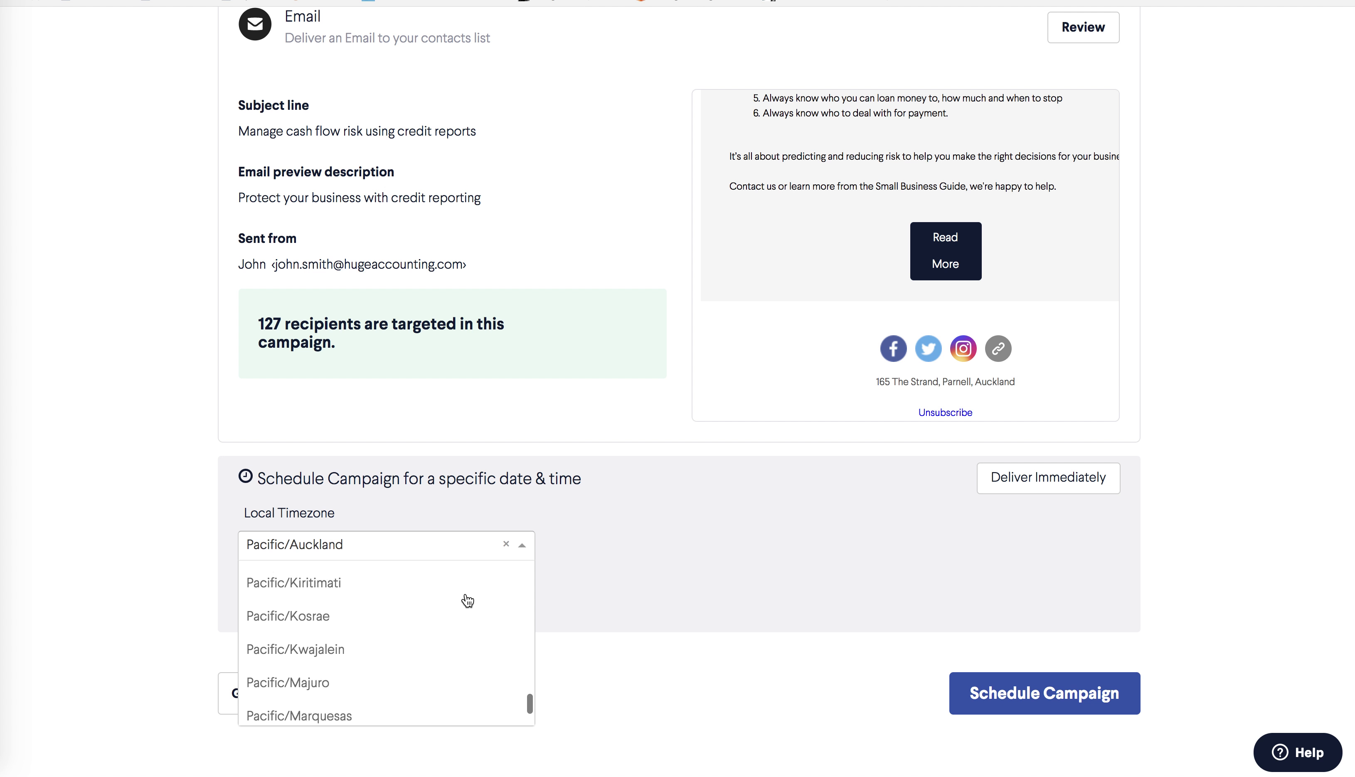
click(526, 548)
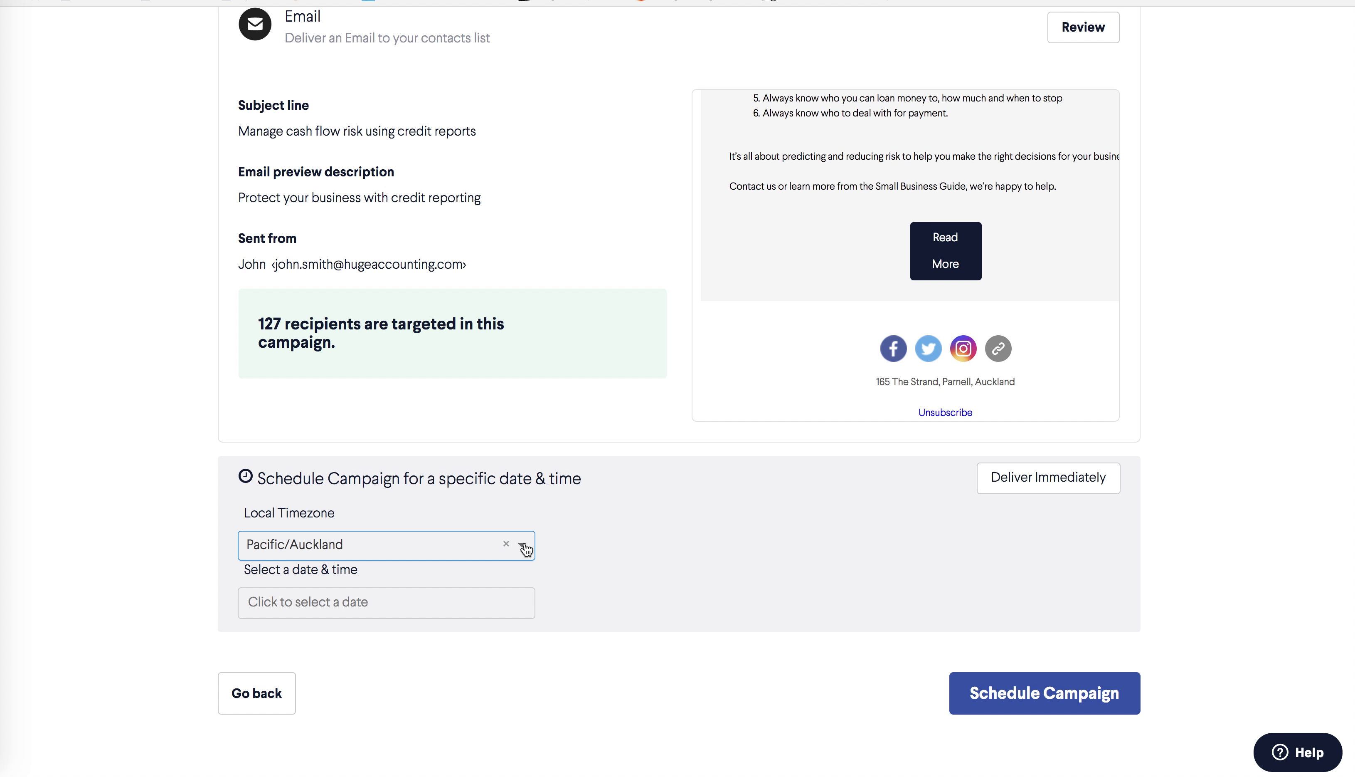
click(508, 599)
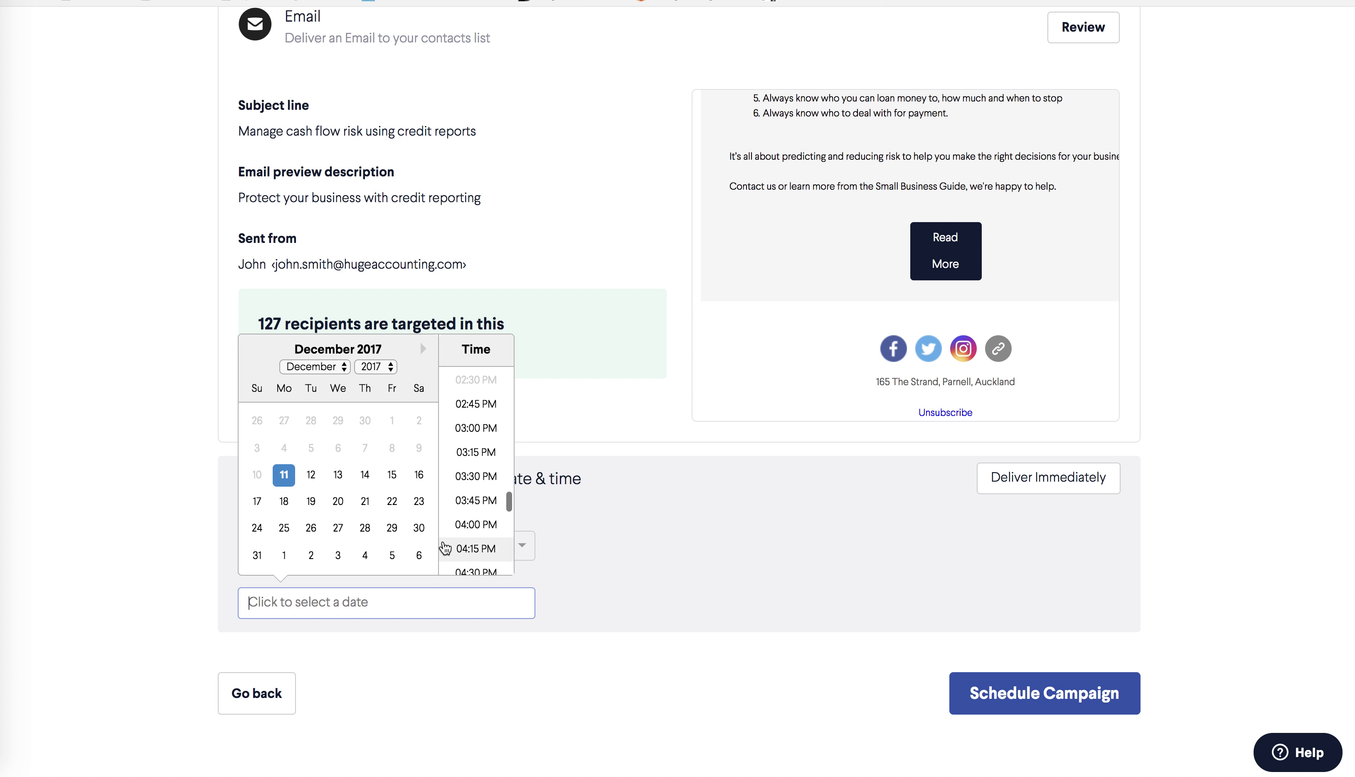
click(361, 476)
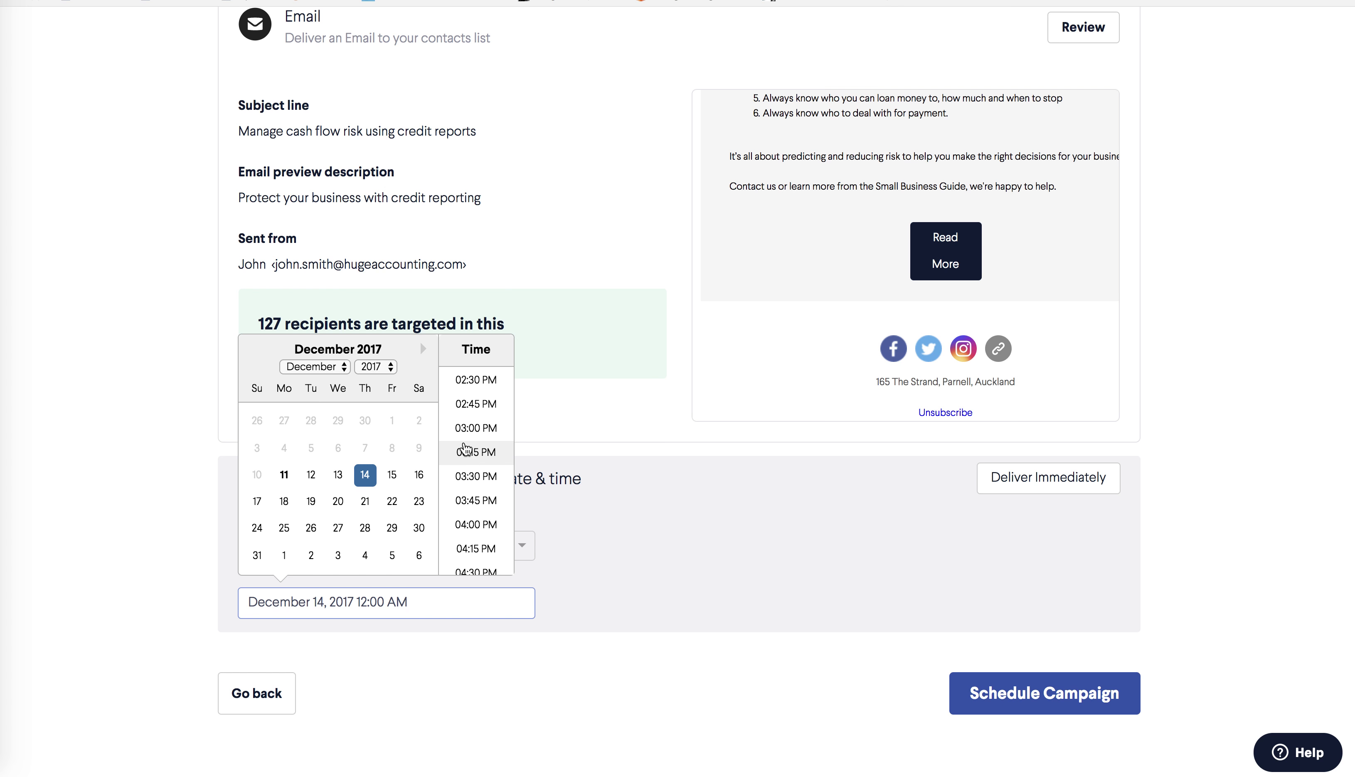
click(467, 430)
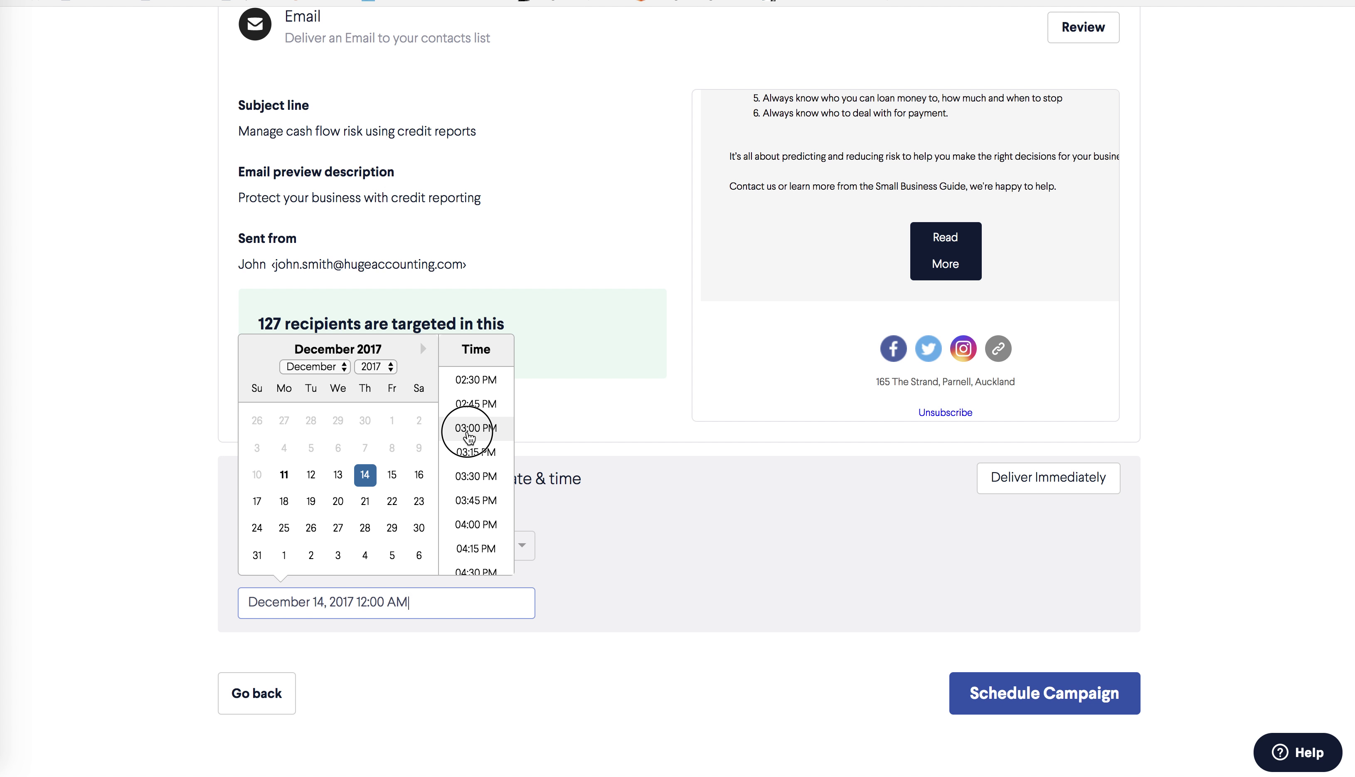
click(989, 681)
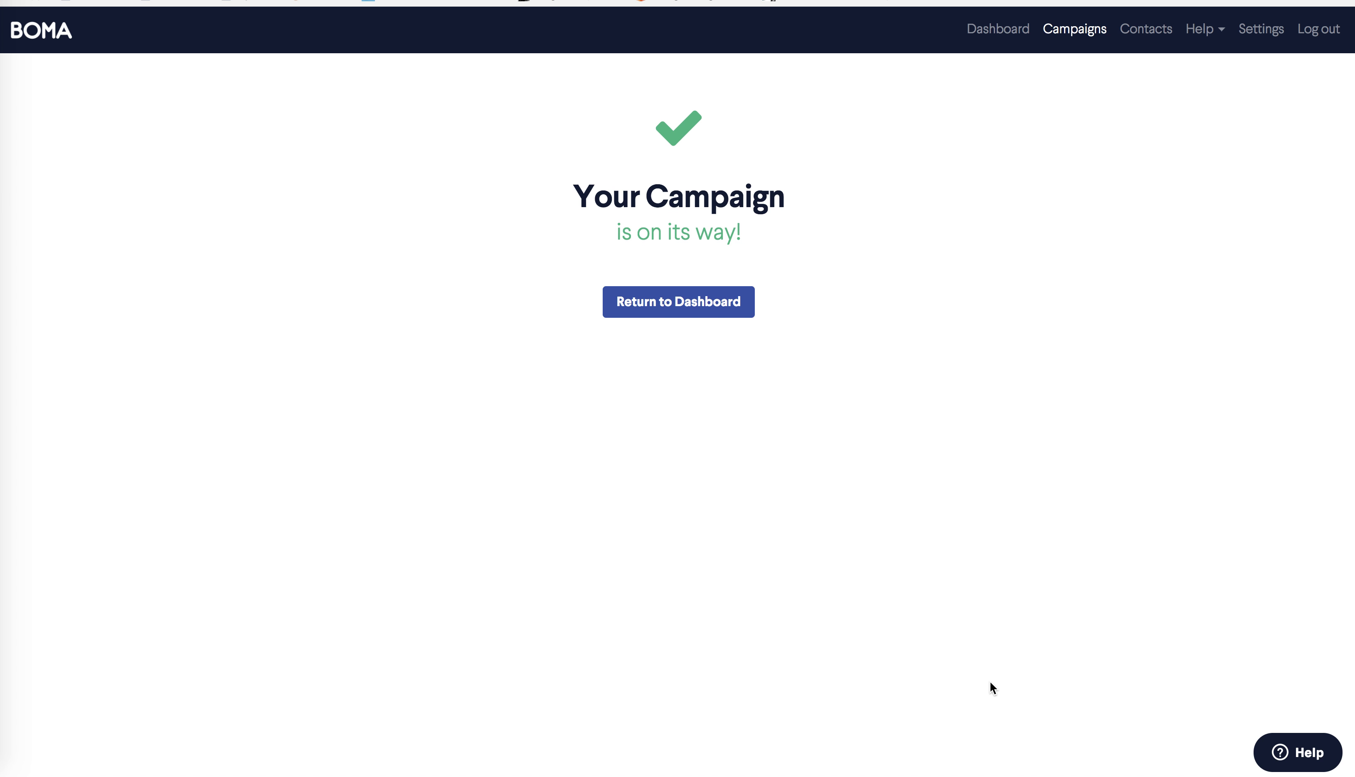